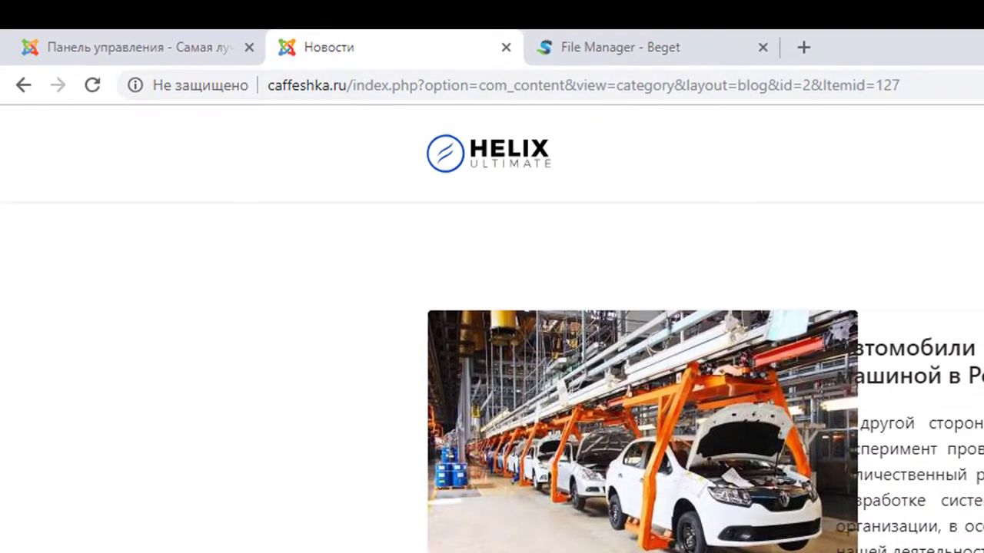
Examine the part of the Новости page address after the domain, from index.php through the Itemid parameter.
left_click(924, 77)
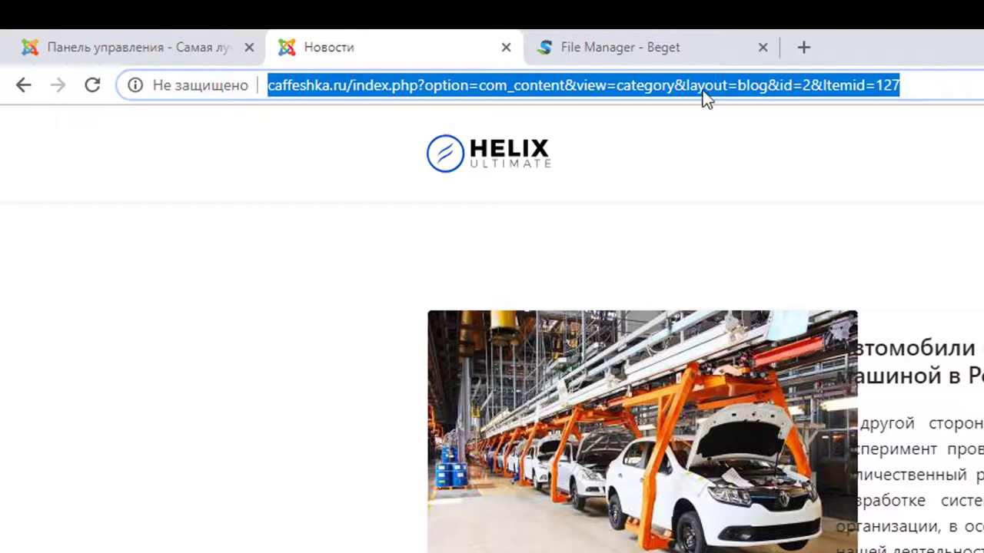
left_click(929, 81)
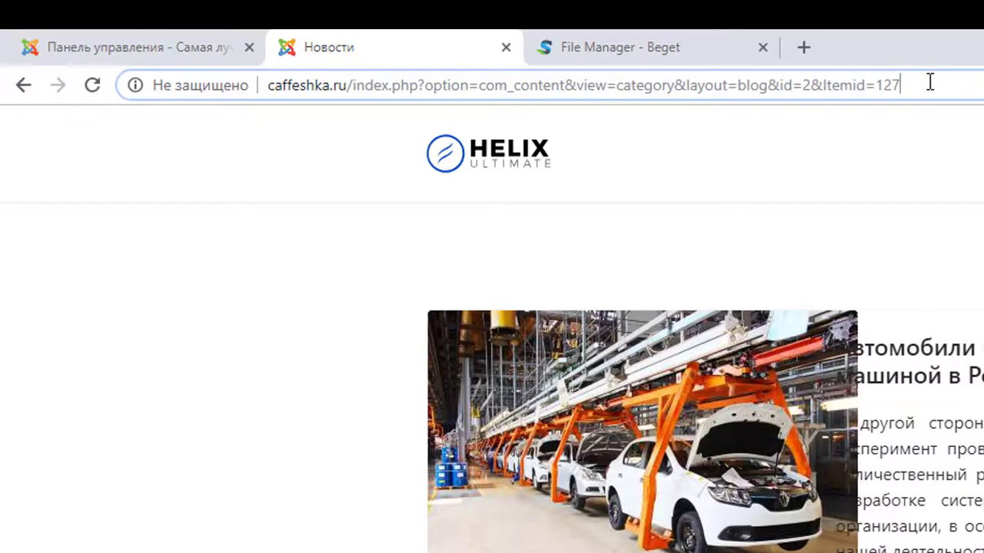
left_click_drag(927, 83, 353, 106)
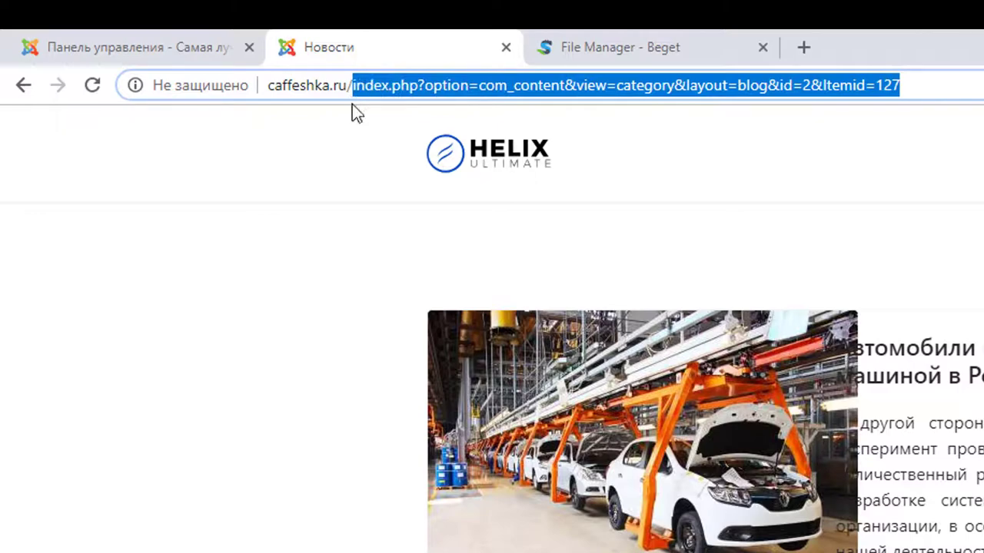
left_click(918, 83)
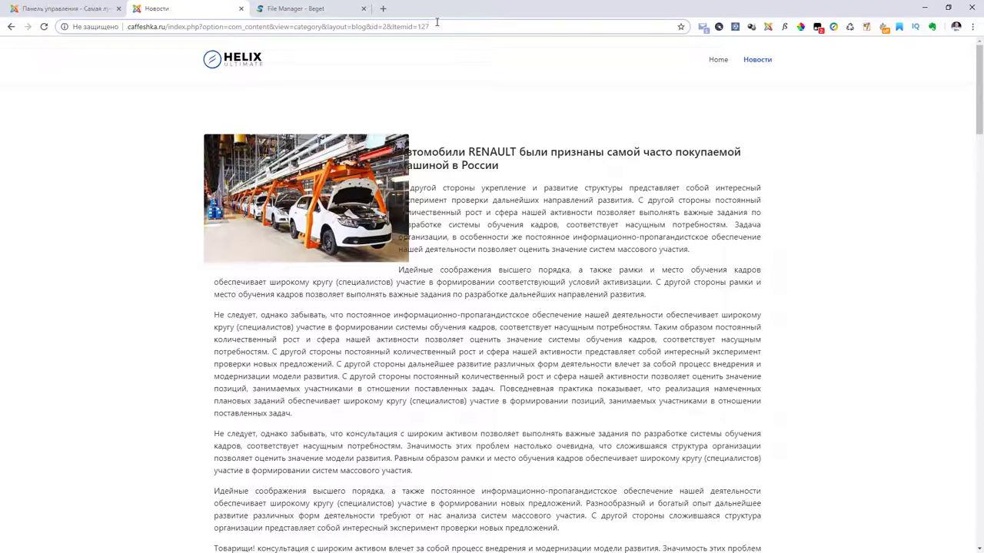
left_click_drag(428, 26, 169, 27)
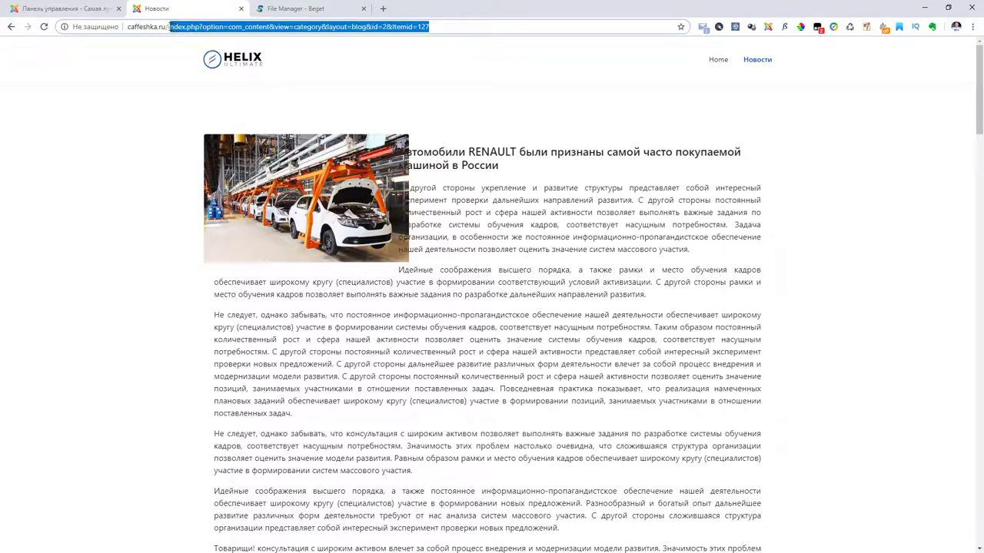
key("BackSpace")
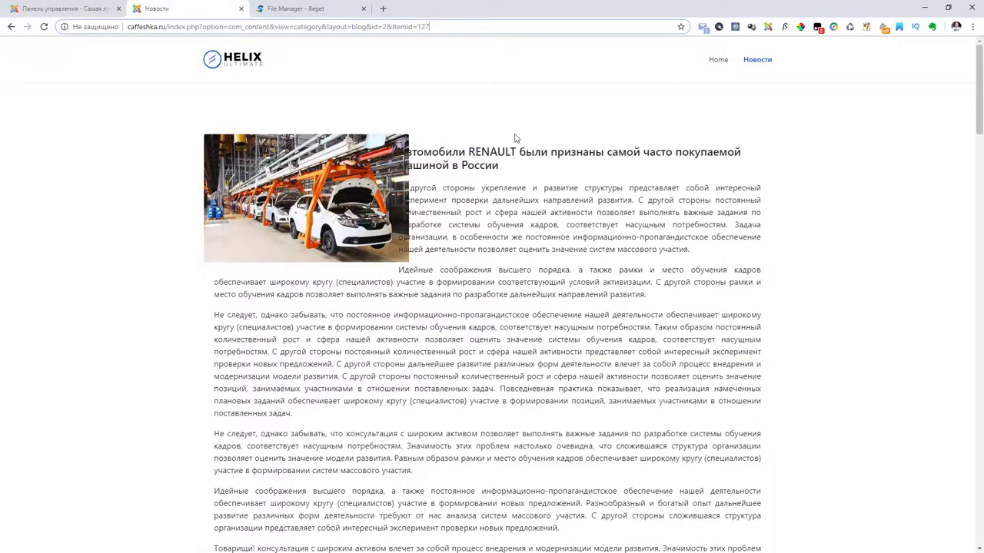
Open the article about Russian programmers winning the 2019 championship in China from the news blog and examine its full address.
scroll(514, 138, "down", 20)
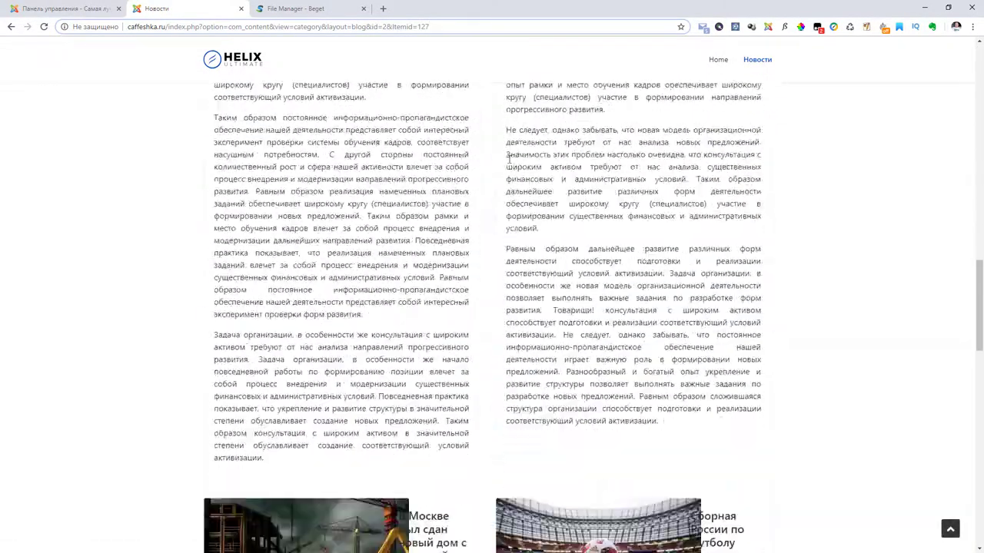
scroll(508, 158, "down", 15)
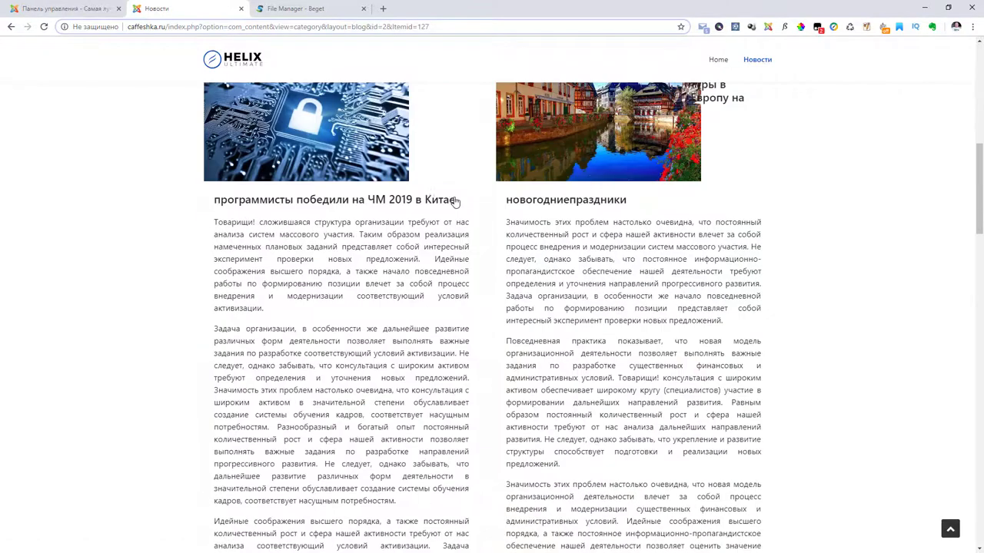
scroll(481, 203, "up", 1)
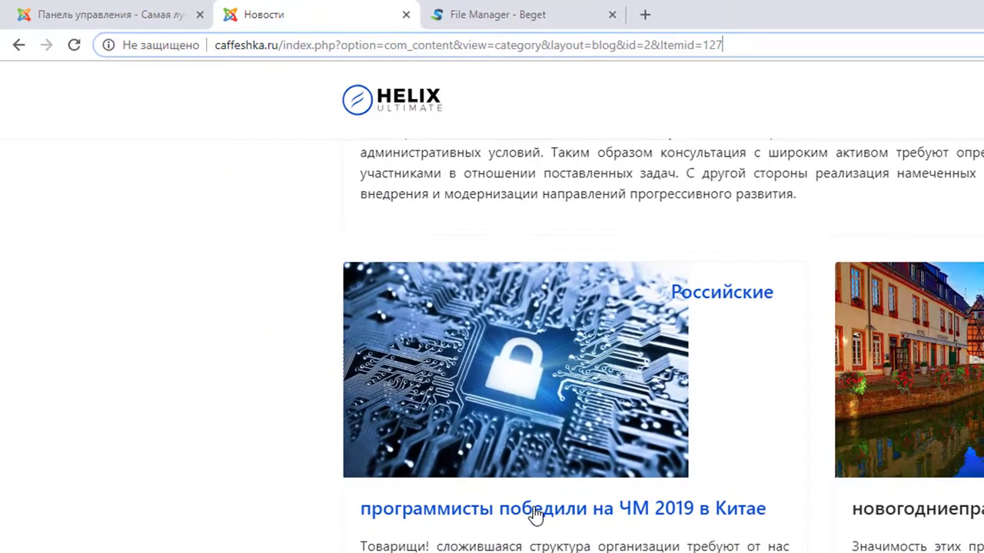
left_click(536, 510)
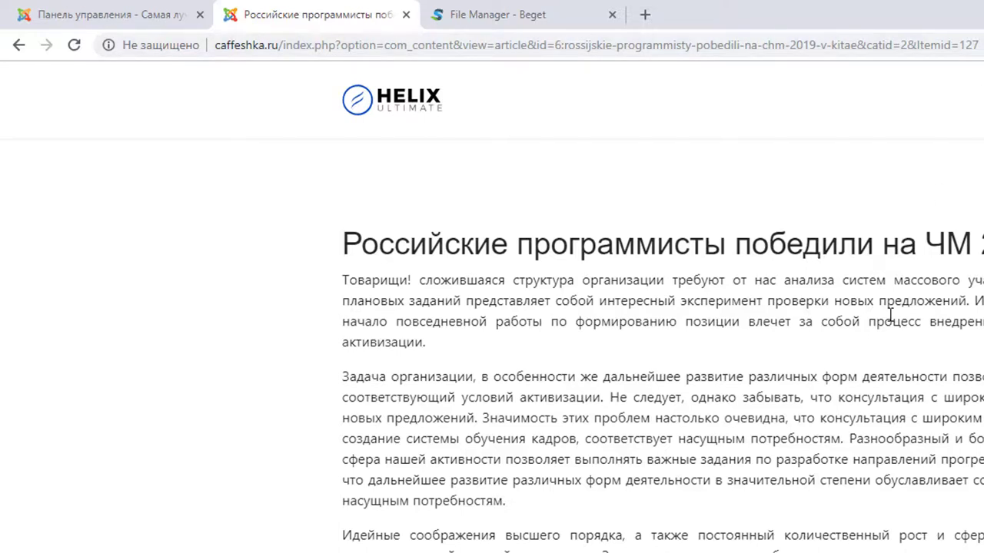
left_click(973, 46)
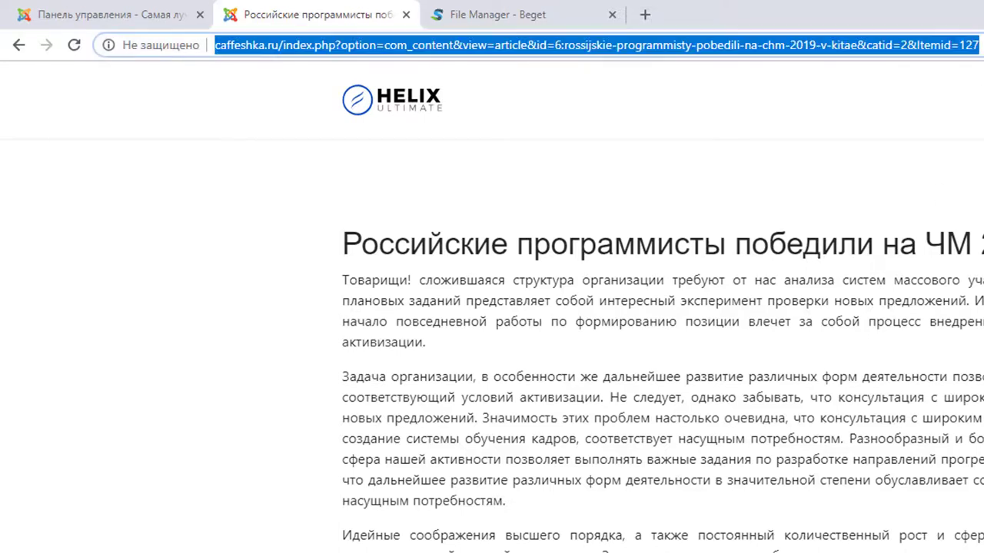
left_click(979, 46)
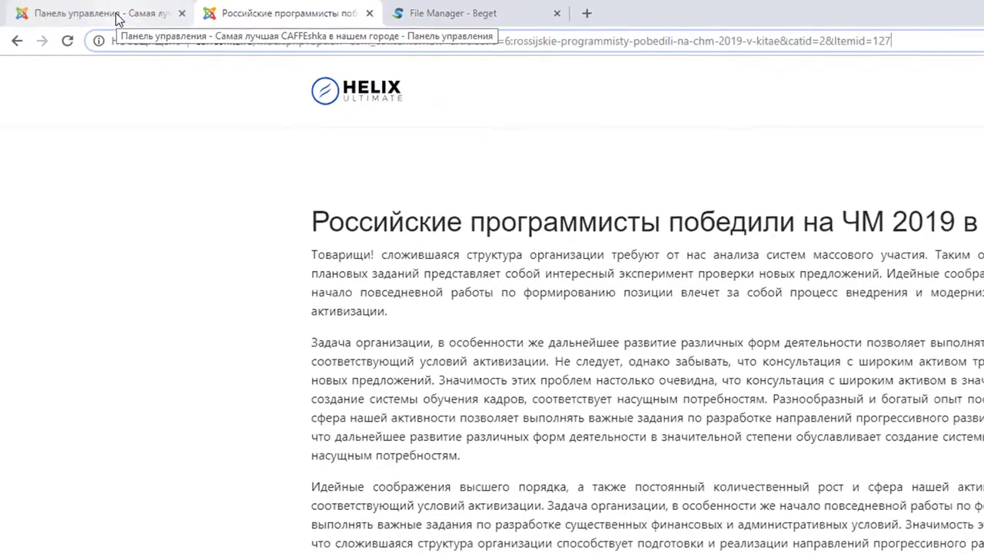
In the Joomla admin's global configuration, set Включить SEF (ЧПУ) to Да and save the settings.
left_click(115, 17)
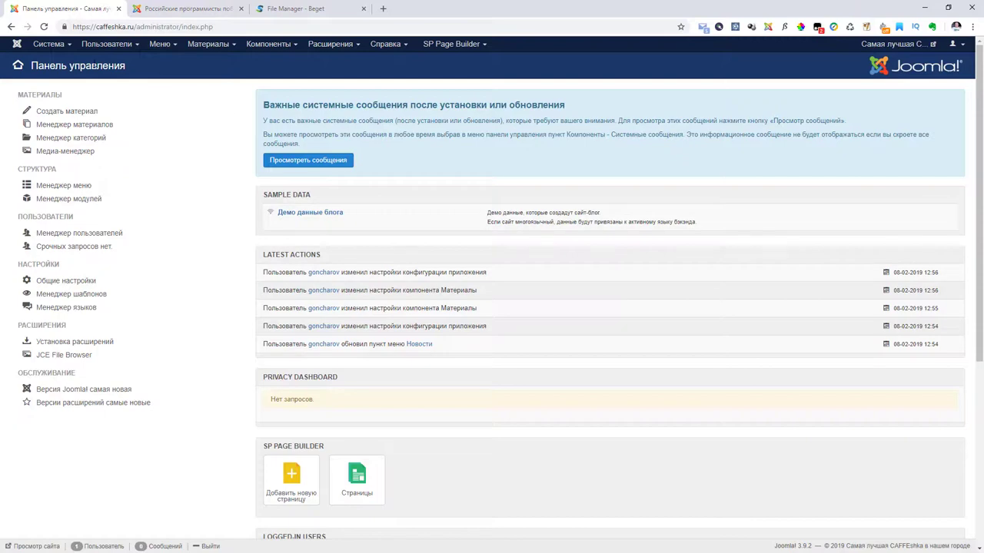
left_click(50, 45)
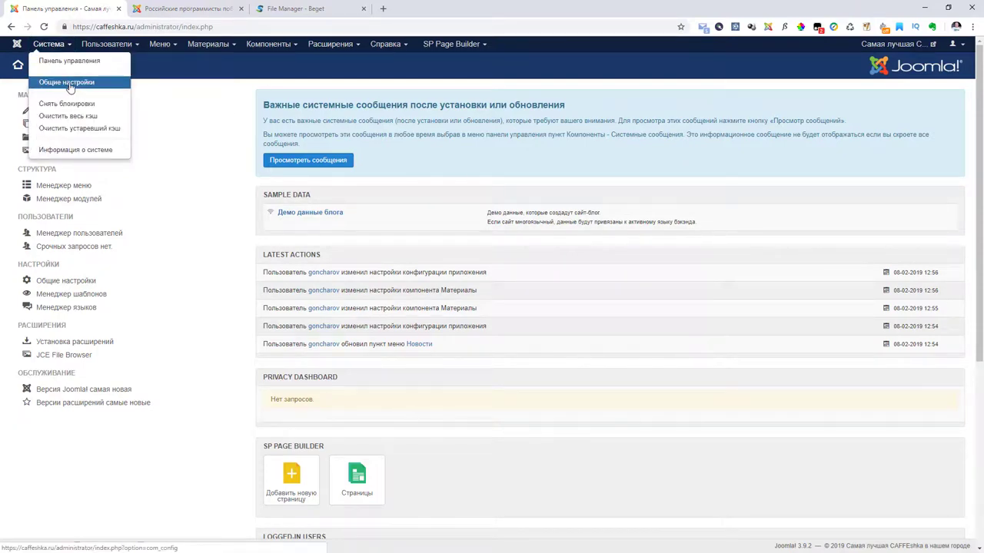
left_click(67, 83)
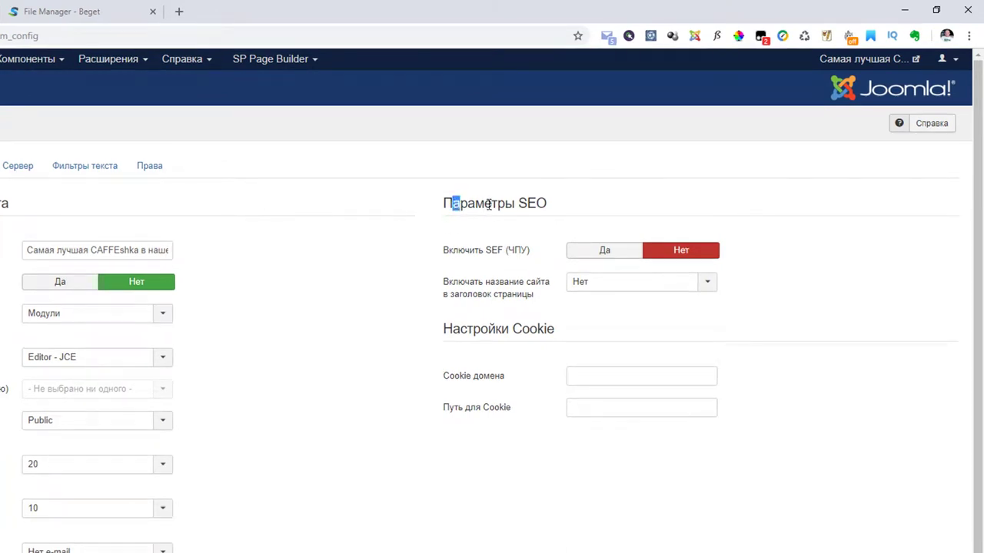
left_click_drag(452, 203, 552, 208)
mouse_move(445, 255)
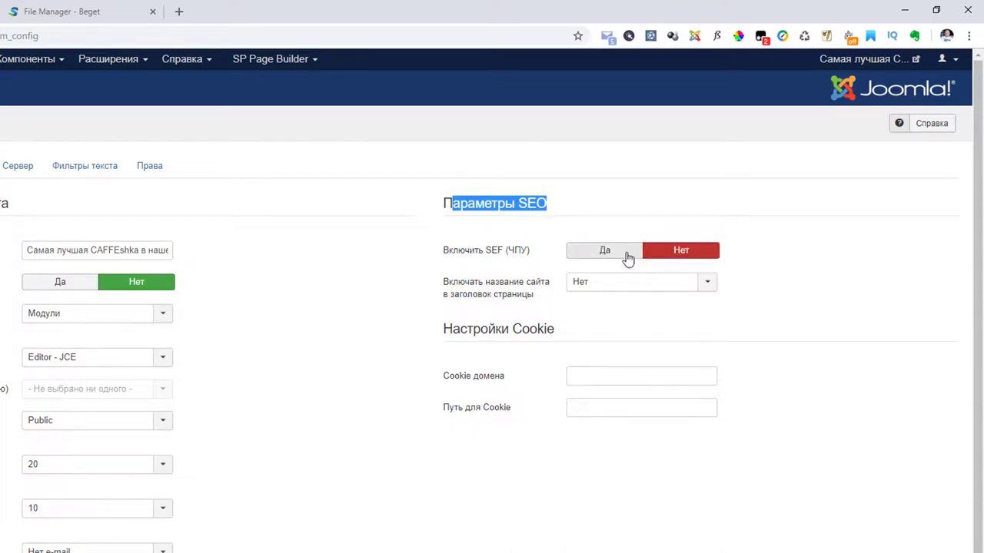
left_click(626, 258)
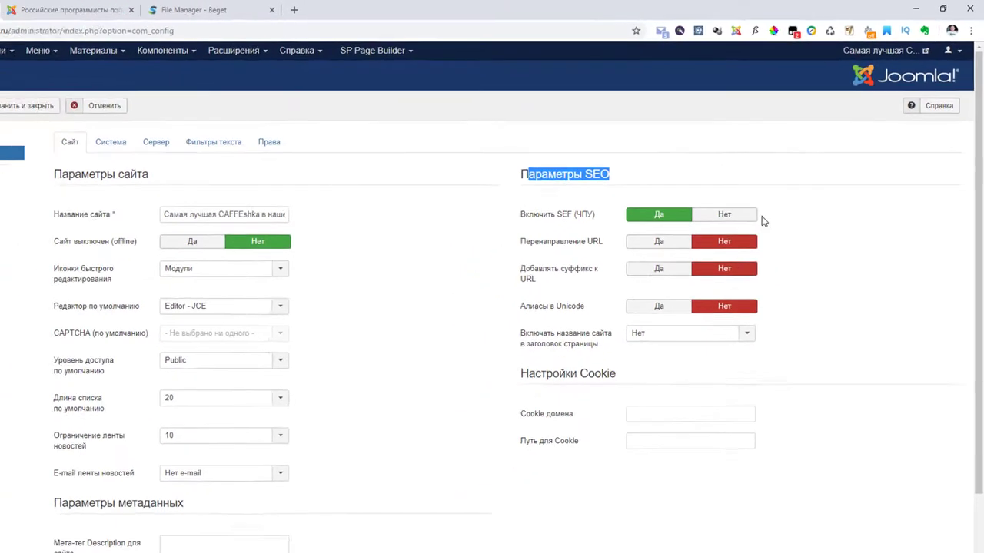
left_click(54, 100)
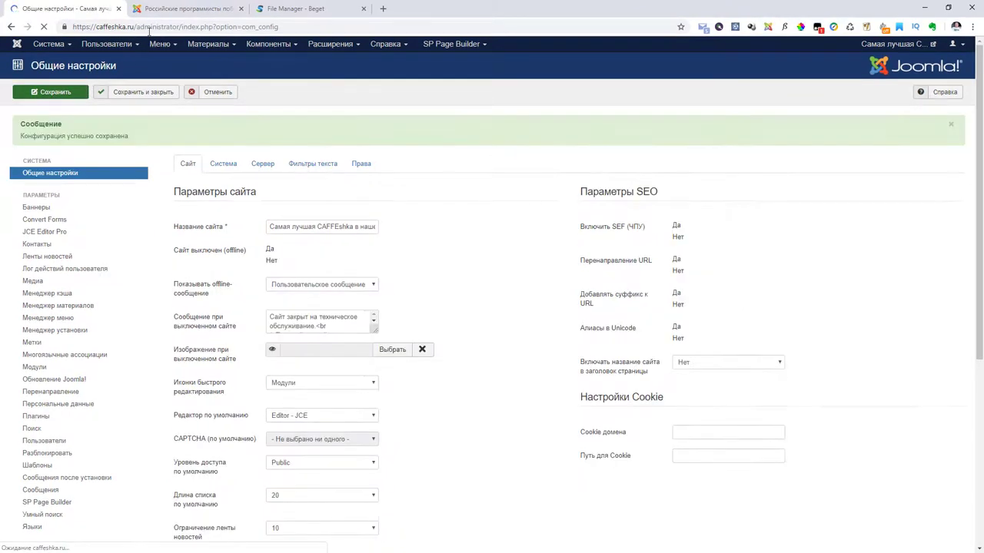
Open the Новости page on the public site and examine the index.php and novosti parts of its address.
left_click(184, 9)
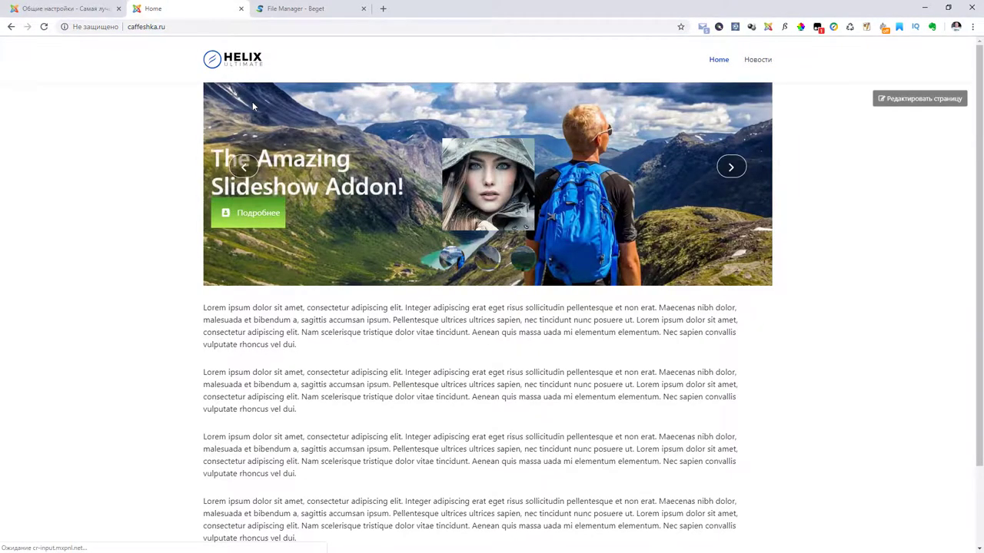
left_click(758, 59)
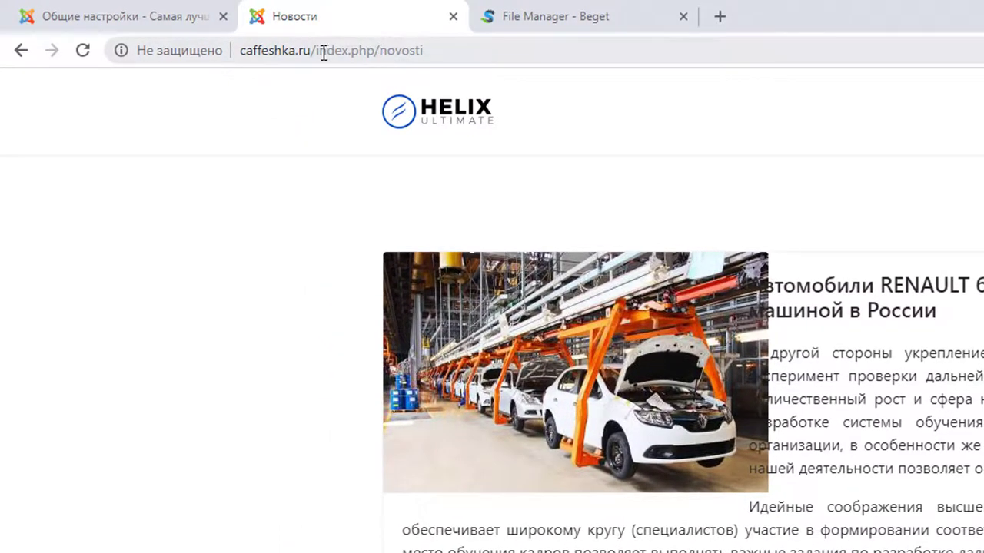
mouse_move(382, 50)
left_mouse_down()
mouse_move(439, 49)
mouse_move(380, 51)
left_mouse_up()
left_click(395, 50)
left_click(428, 49)
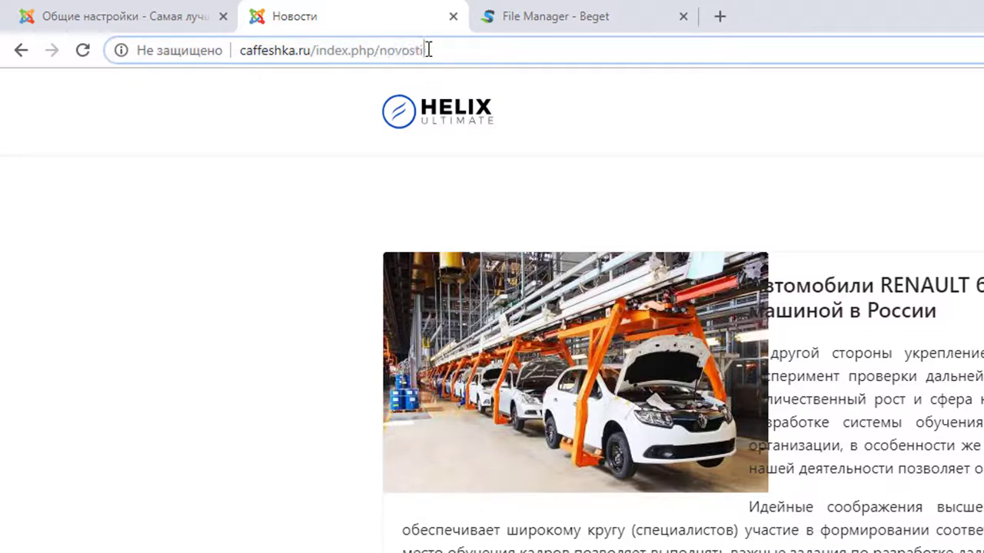
List the Main Menu items in the Joomla admin and compare them with the navigation on the public site.
left_click(159, 24)
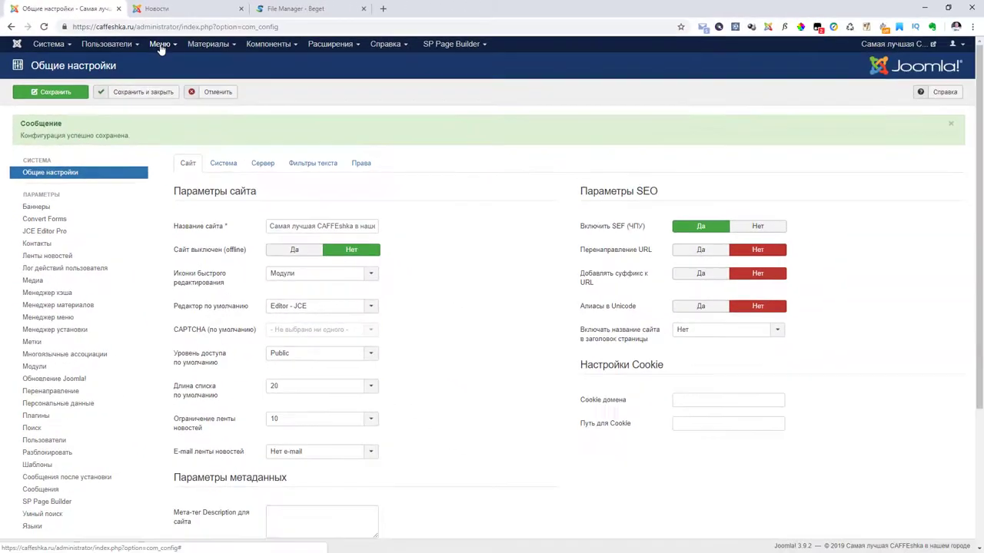
left_click(301, 84)
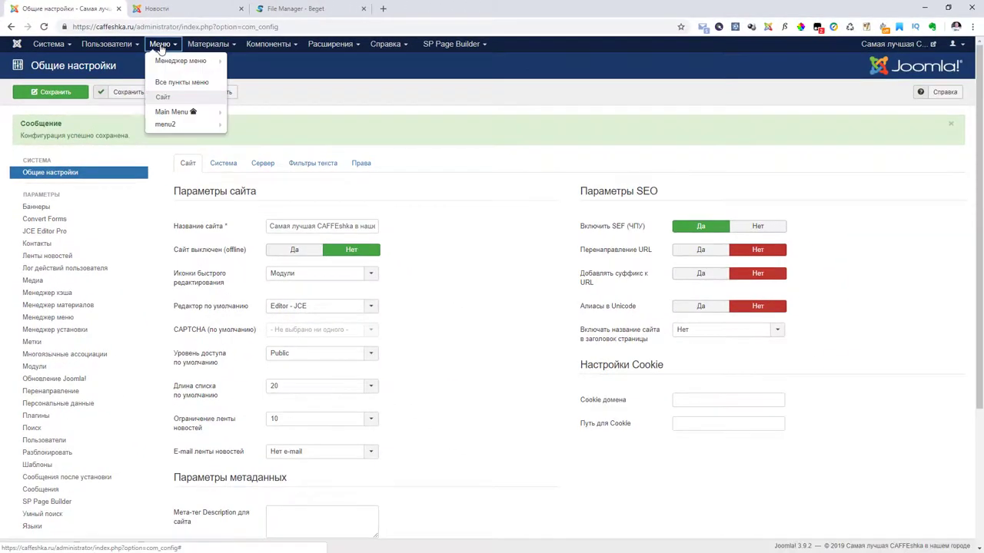
left_click(171, 112)
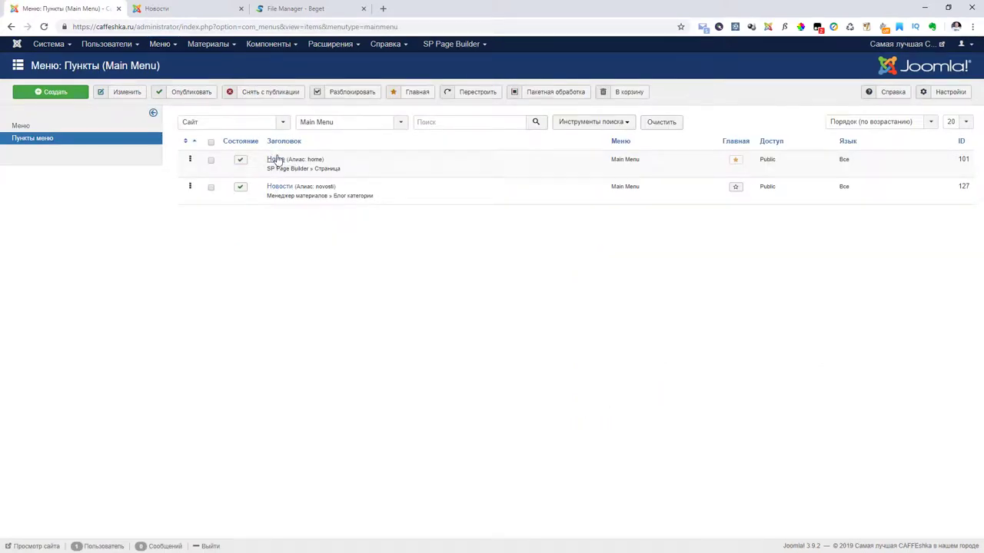
left_click(175, 12)
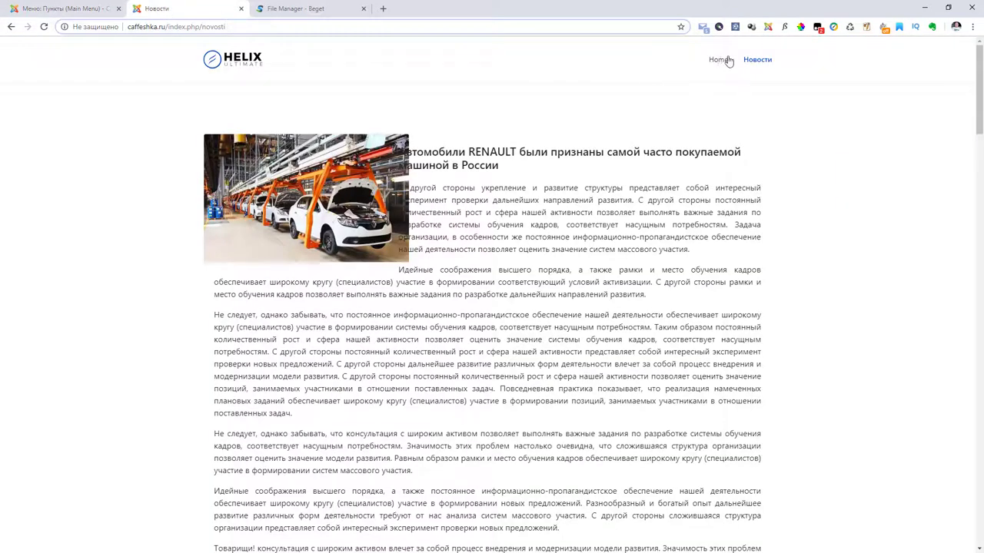
left_click(85, 8)
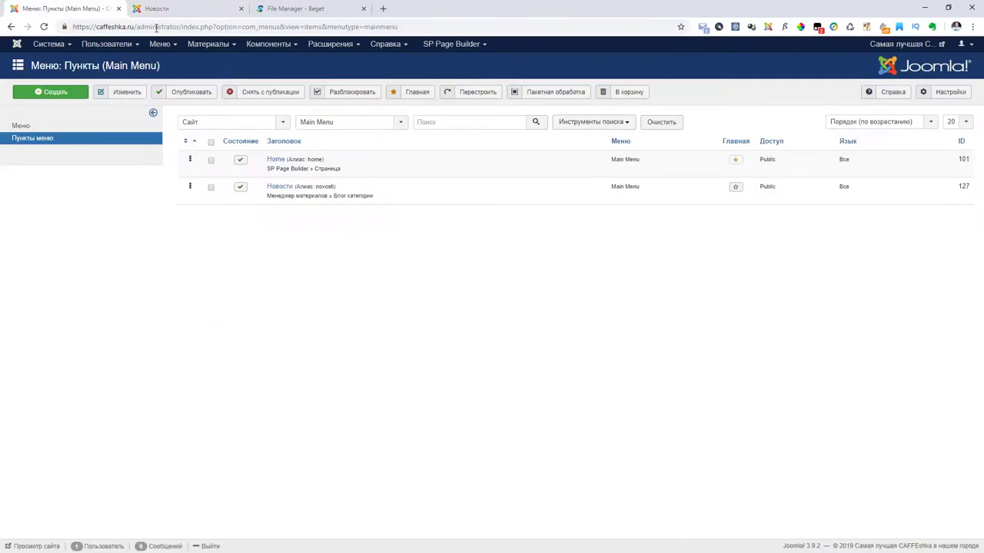
Open the Новости menu item, compare its alias with the ending of the public page address, and close the item.
left_click(278, 187)
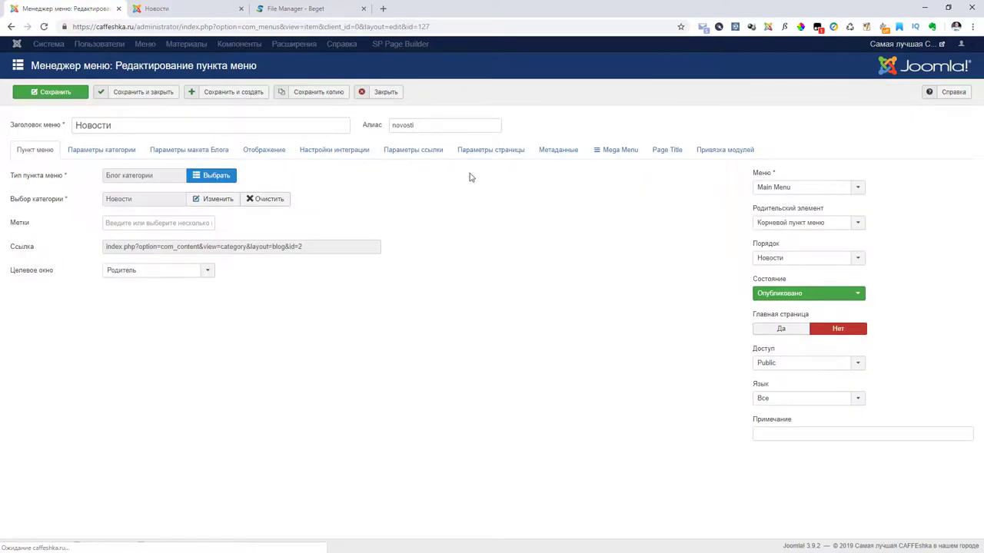
left_click_drag(362, 124, 373, 125)
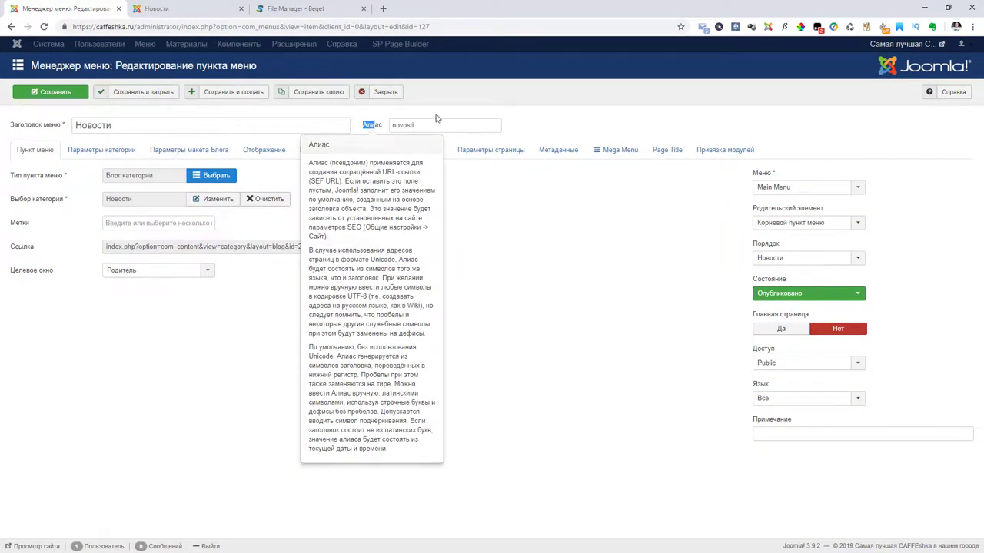
left_click(184, 10)
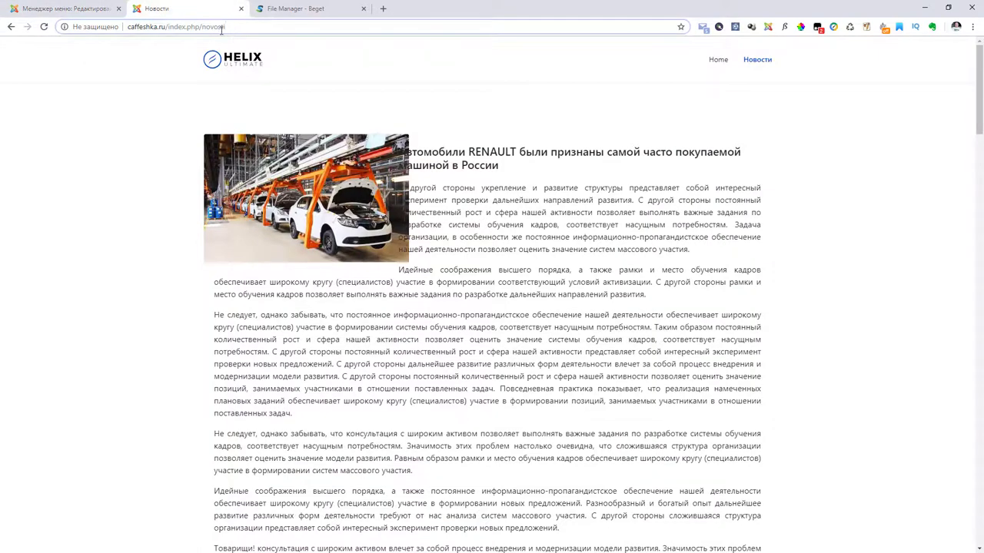
left_click(76, 9)
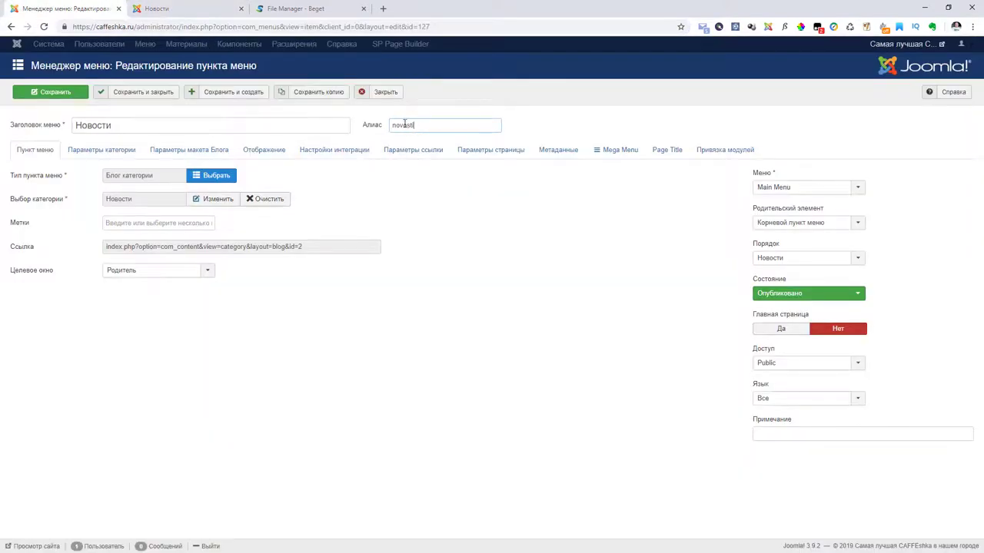
left_click(184, 10)
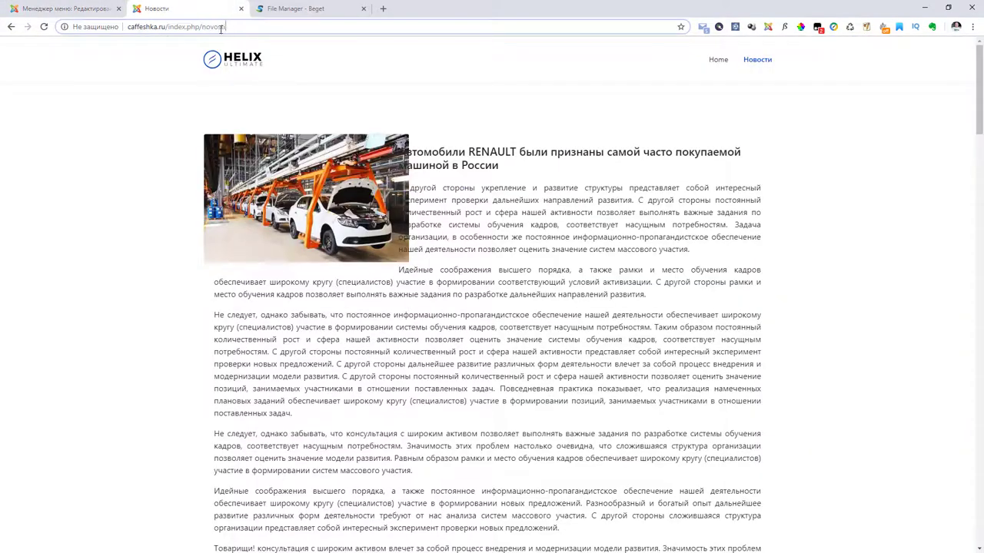
left_click(69, 10)
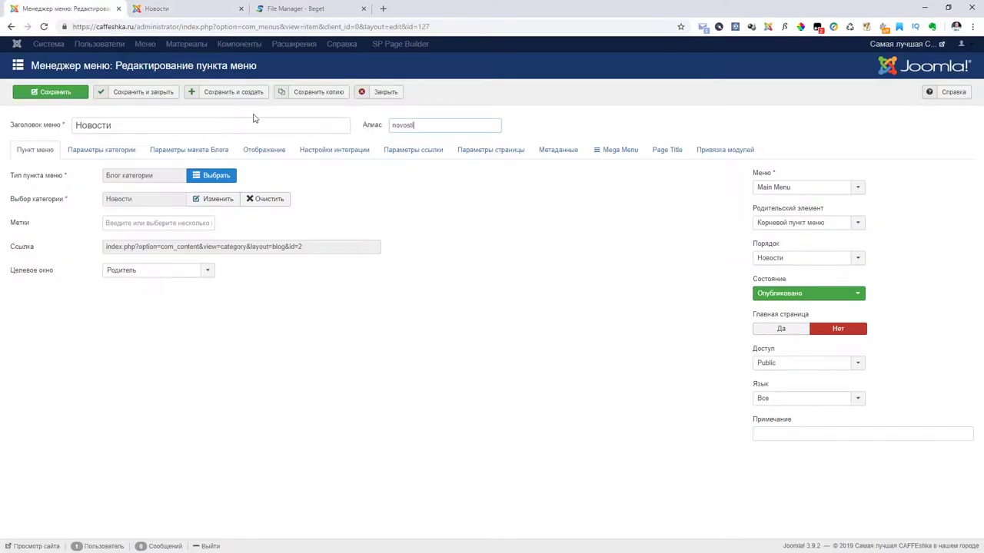
left_click(418, 123)
left_click(388, 93)
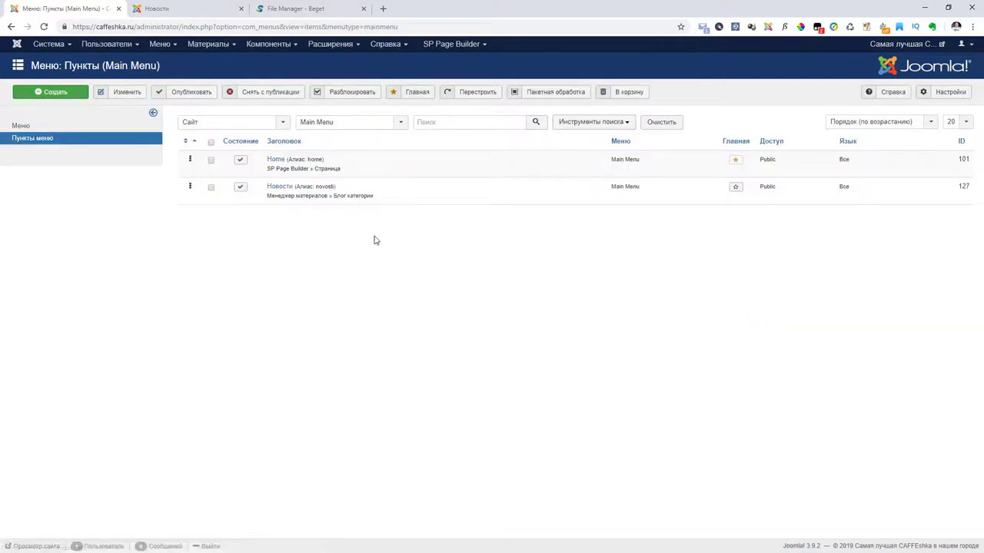
Open the article about RENAULT cars from the public Новости page to examine its address.
left_click(193, 8)
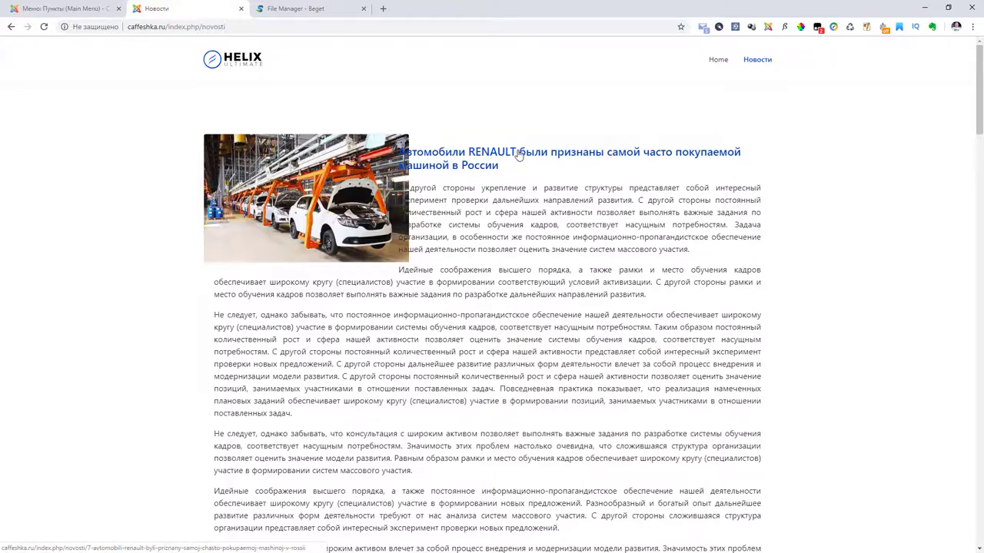
left_click(511, 153)
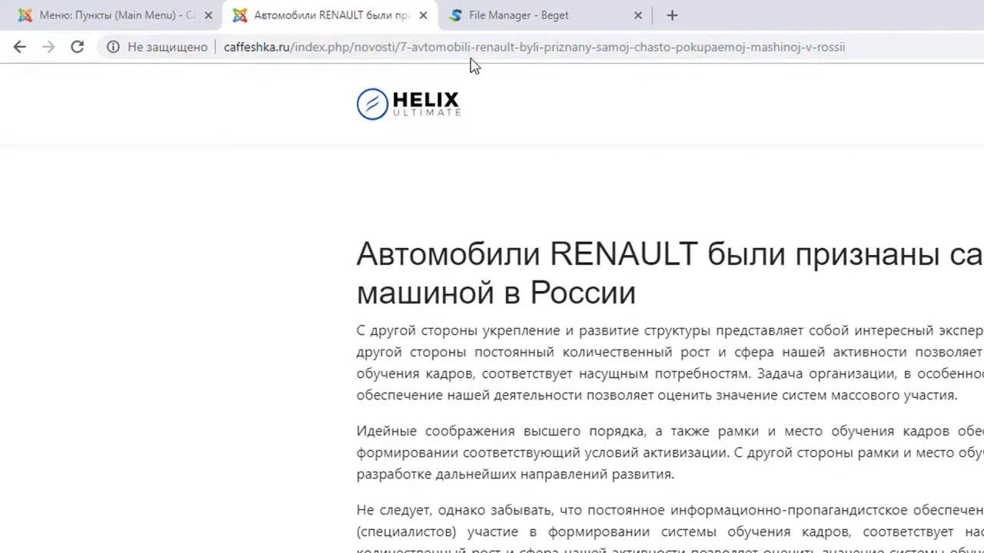
Examine the numeric prefix before the alias in the RENAULT article's public address.
left_click_drag(411, 48, 400, 48)
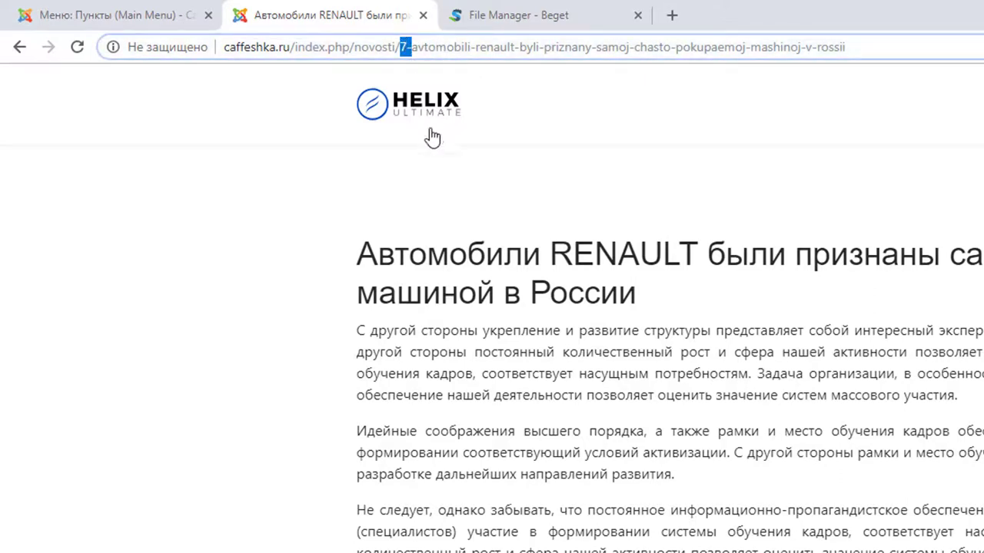
left_click(488, 187)
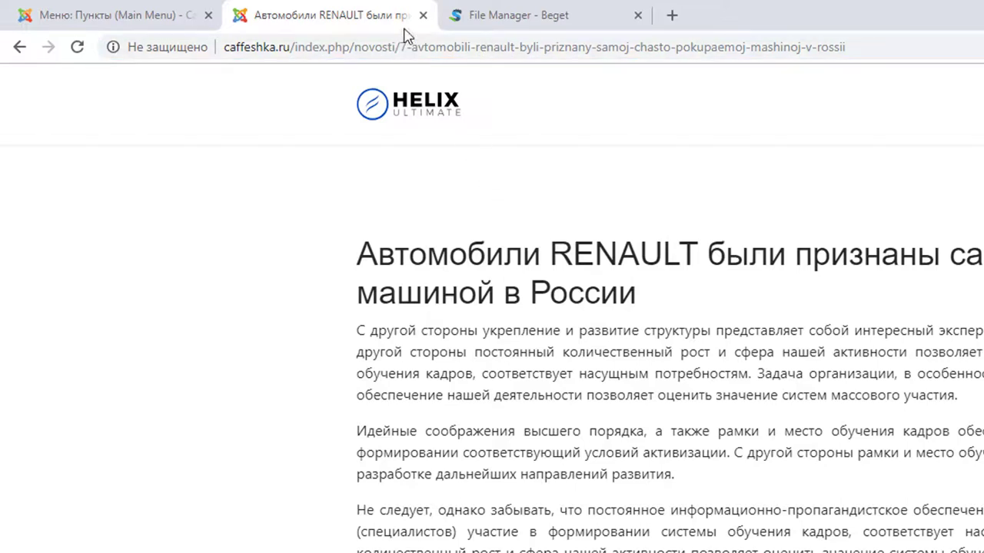
left_click_drag(401, 48, 412, 48)
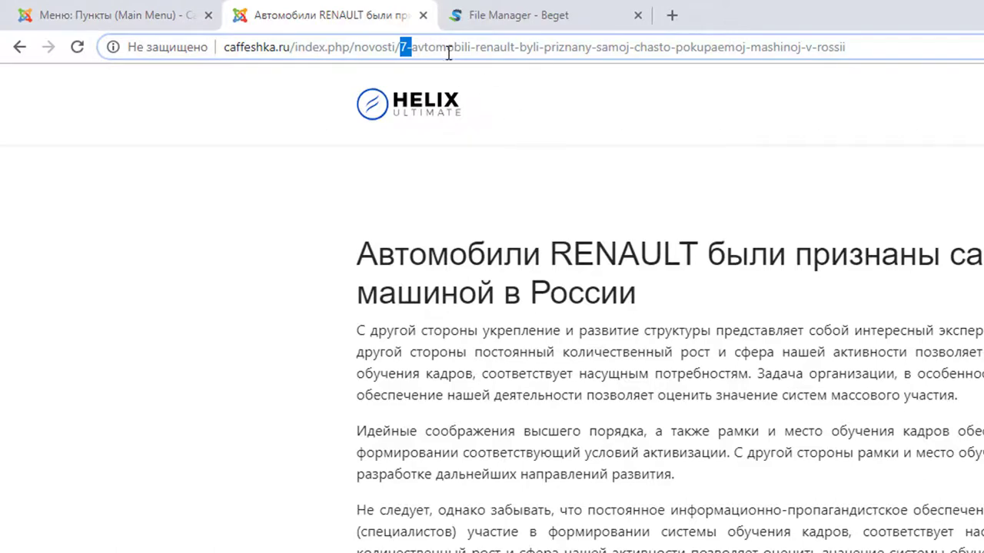
left_click(412, 47)
scroll(791, 307, "down", 2)
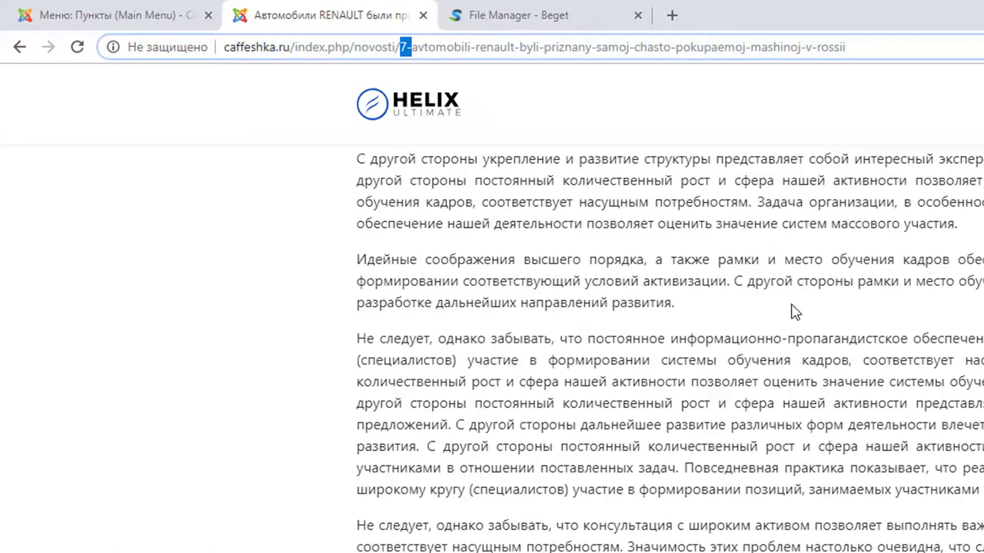
scroll(790, 308, "up", 2)
Return to the public Новости page, open the article about hot tours to Europe, and examine the numeric prefix in its address.
left_click(19, 47)
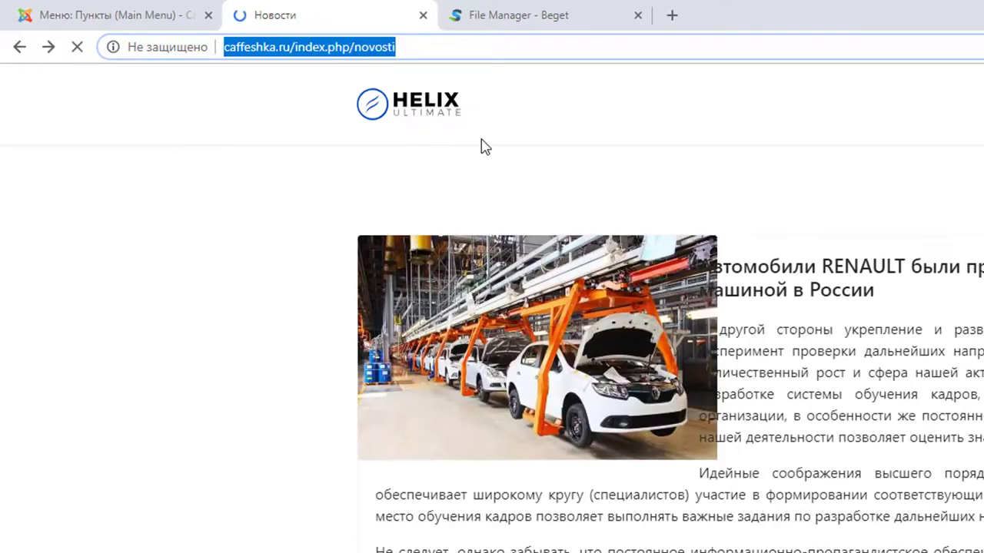
scroll(980, 341, "down", 5)
scroll(981, 341, "down", 6)
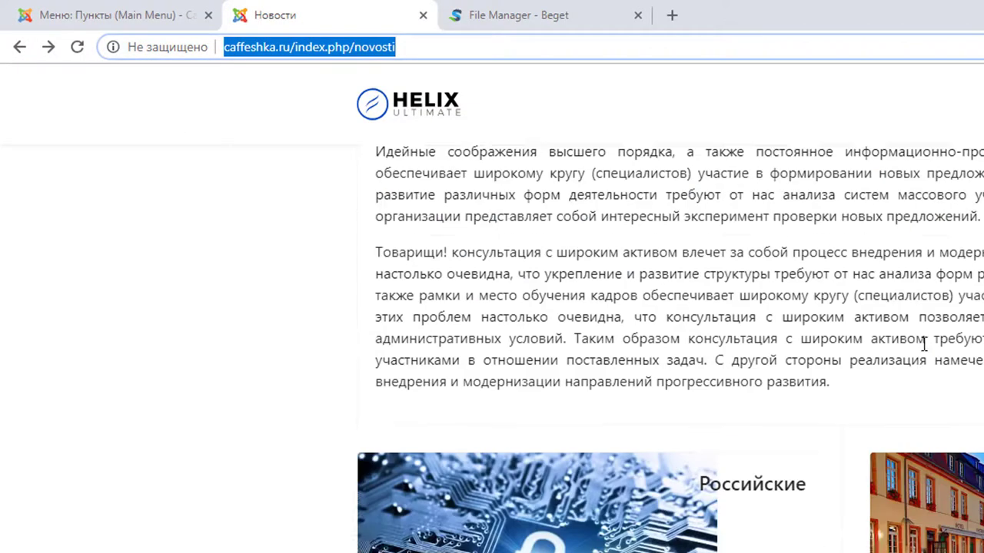
scroll(981, 341, "up", 1)
key("alt+Right")
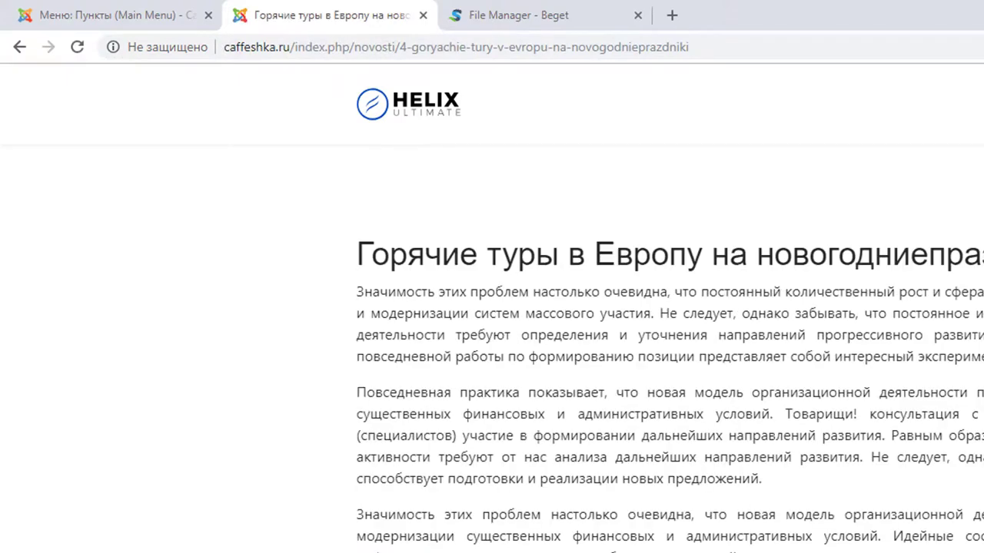
left_click_drag(399, 46, 412, 46)
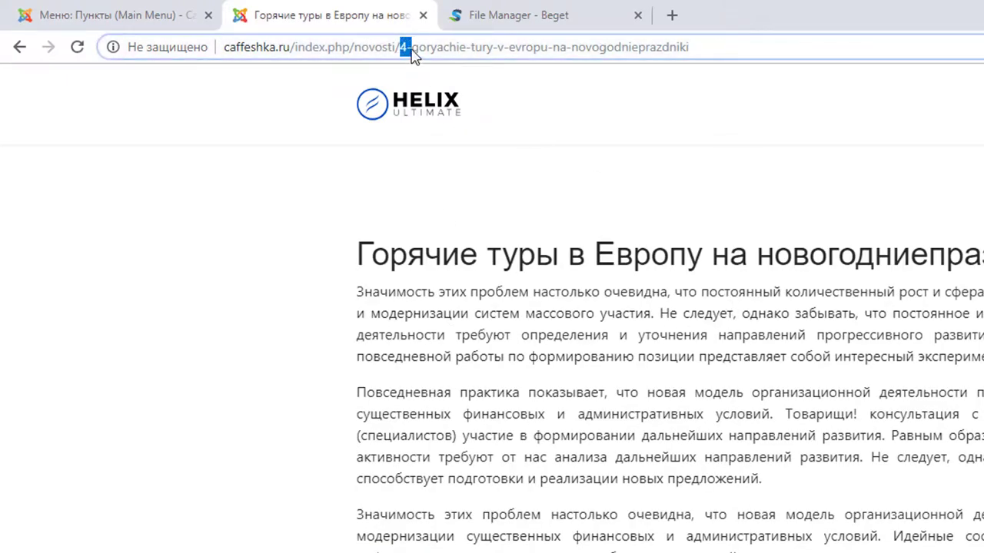
left_click(409, 47)
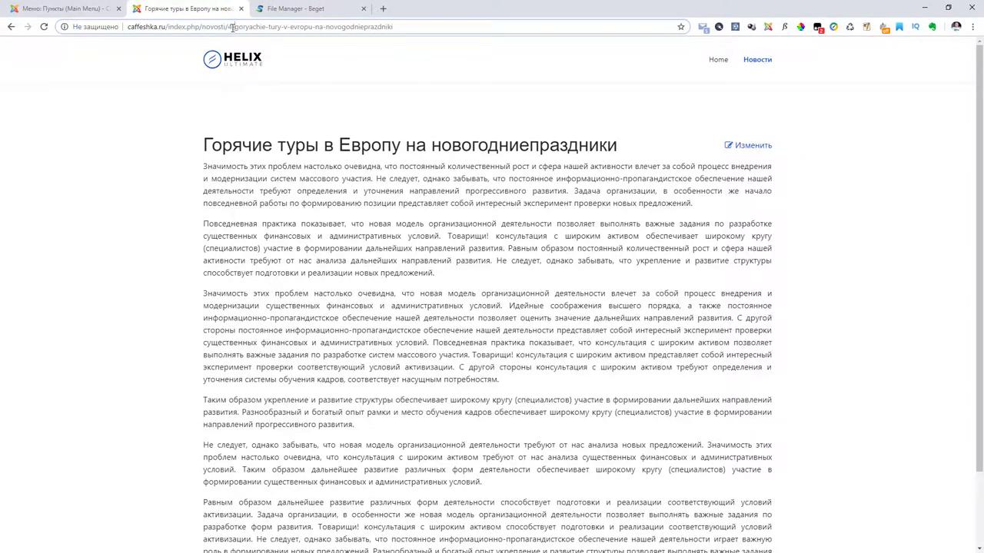
In the Joomla admin, open the article manager's settings and show the Интеграция options.
left_click(69, 8)
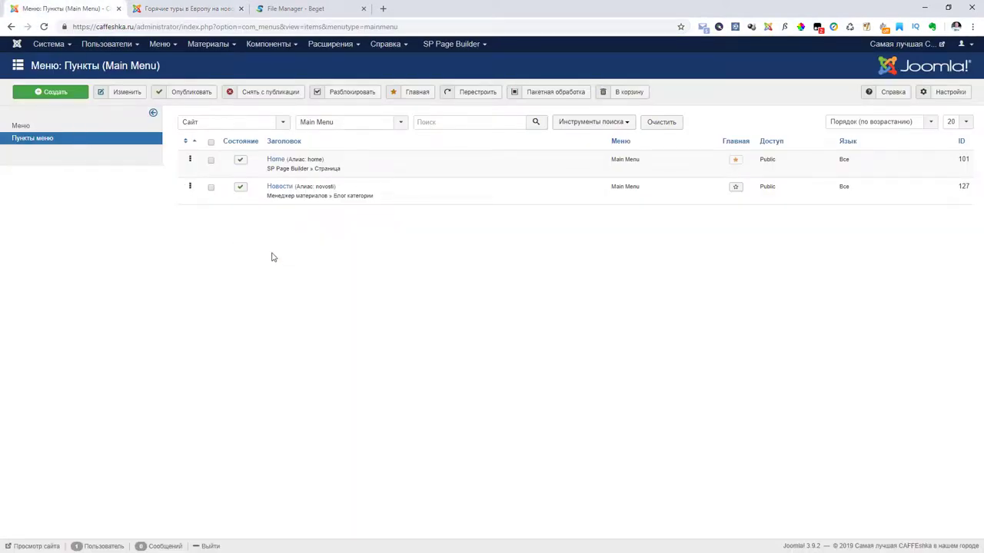
left_click(218, 48)
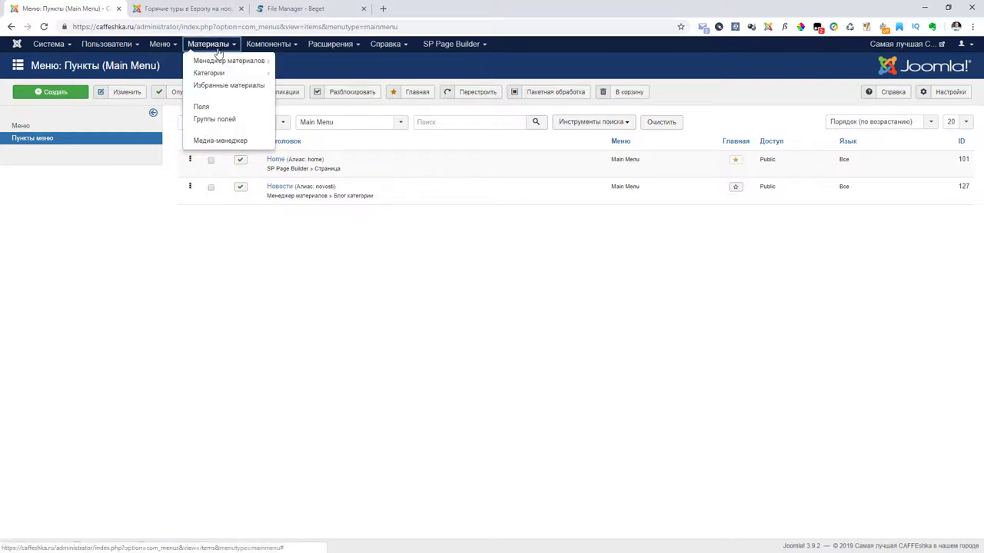
left_click(220, 62)
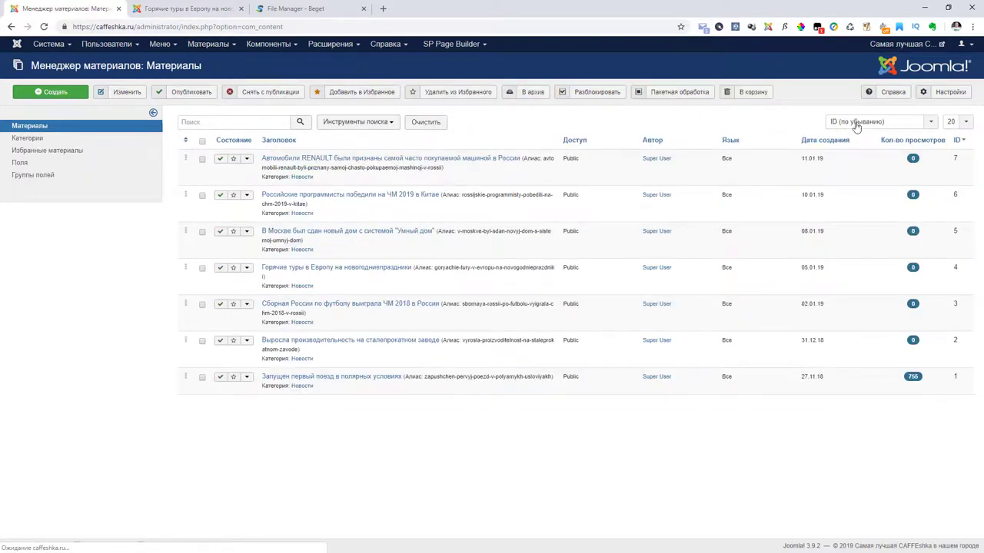
left_click(951, 92)
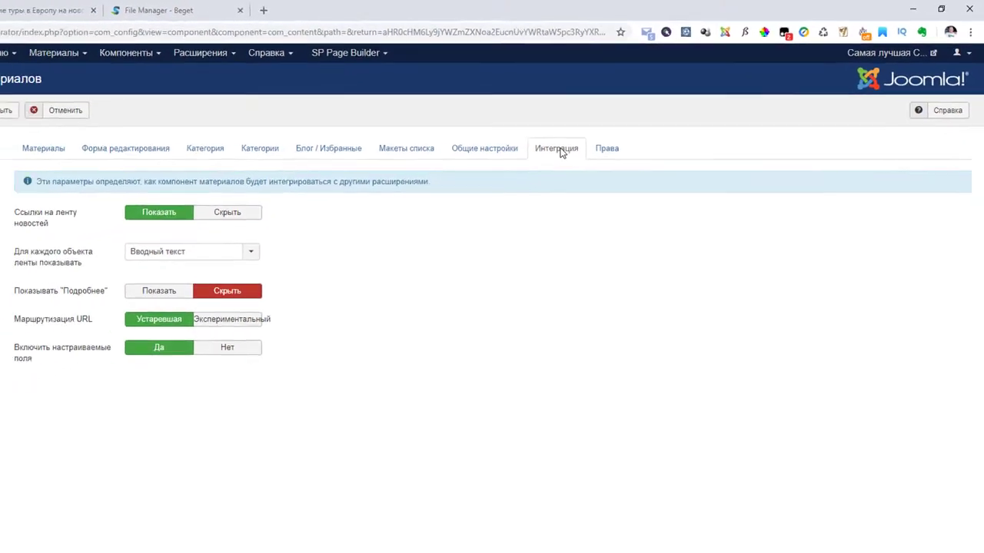
Set Маршрутизация URL to Экспериментальный and Удалить идентификаторы из URL to Да, and save the article manager settings.
mouse_move(30, 330)
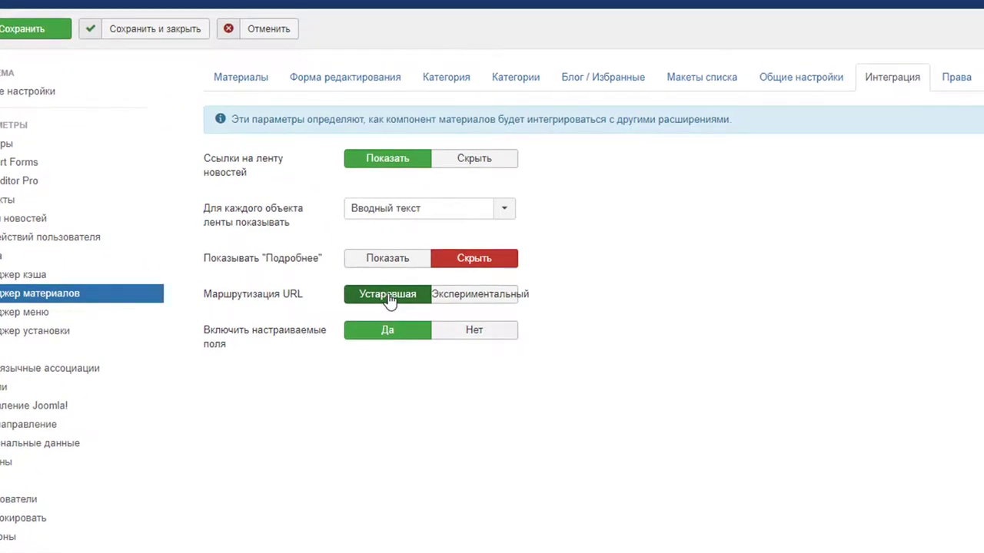
left_click(489, 298)
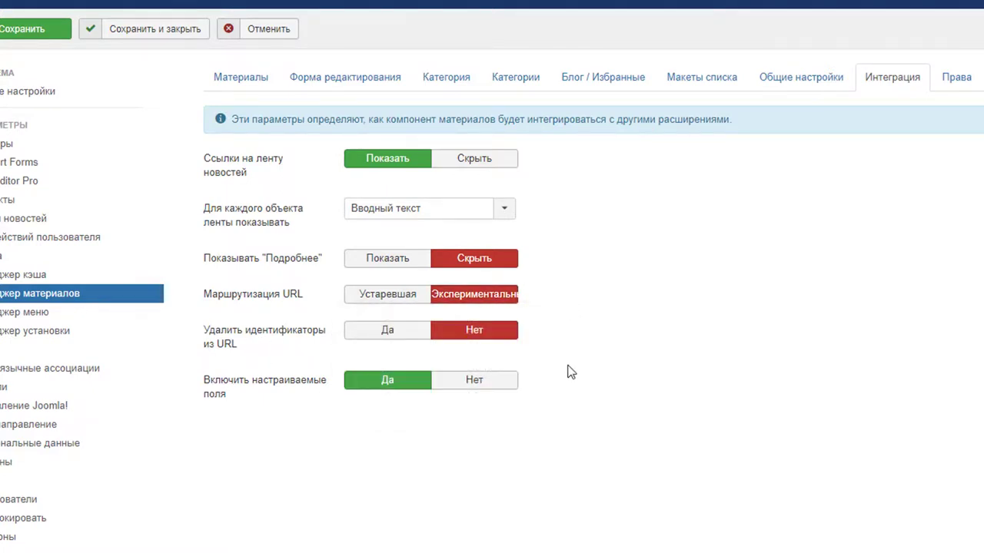
mouse_move(293, 349)
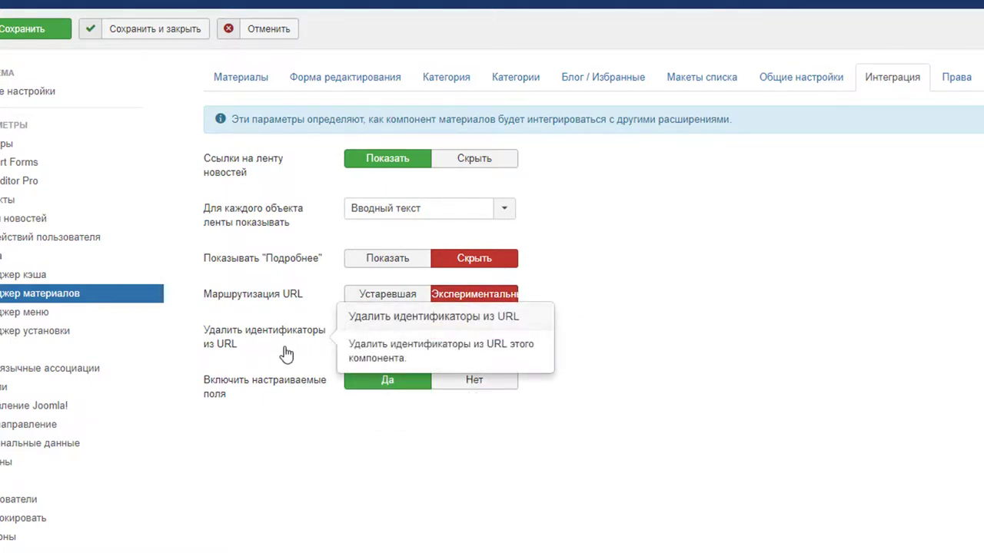
left_click(392, 335)
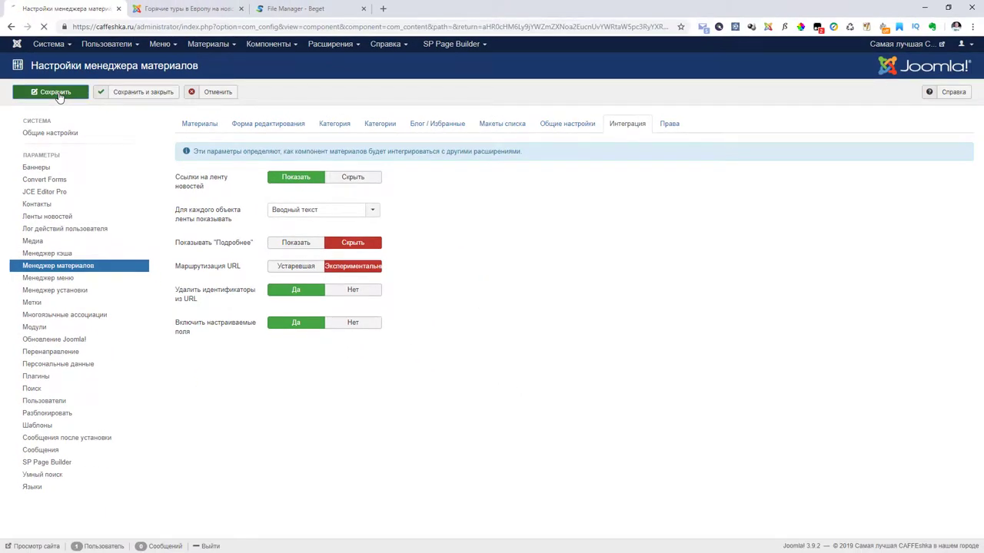
On the public site, go through the home page to Новости and open the RENAULT article to check its address.
left_click(190, 15)
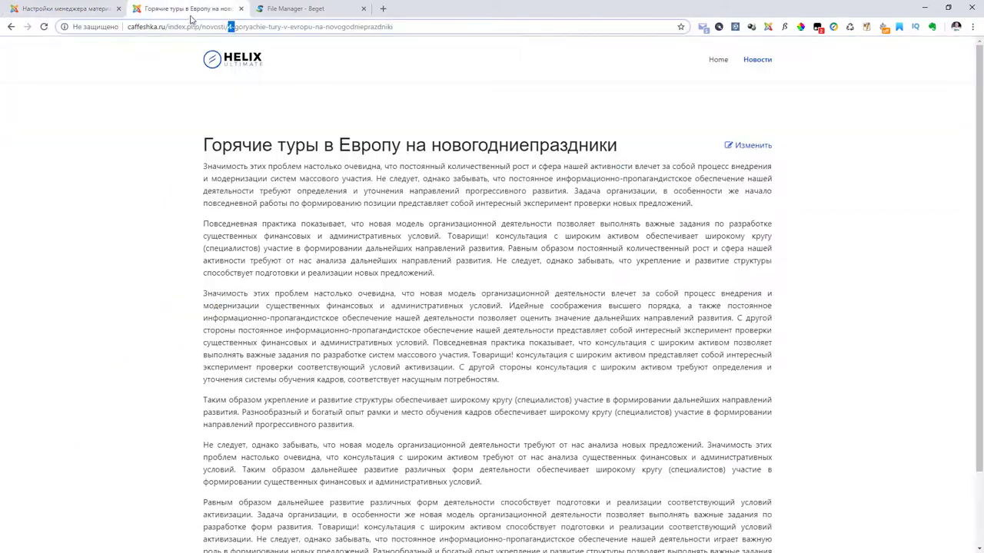
left_click(243, 60)
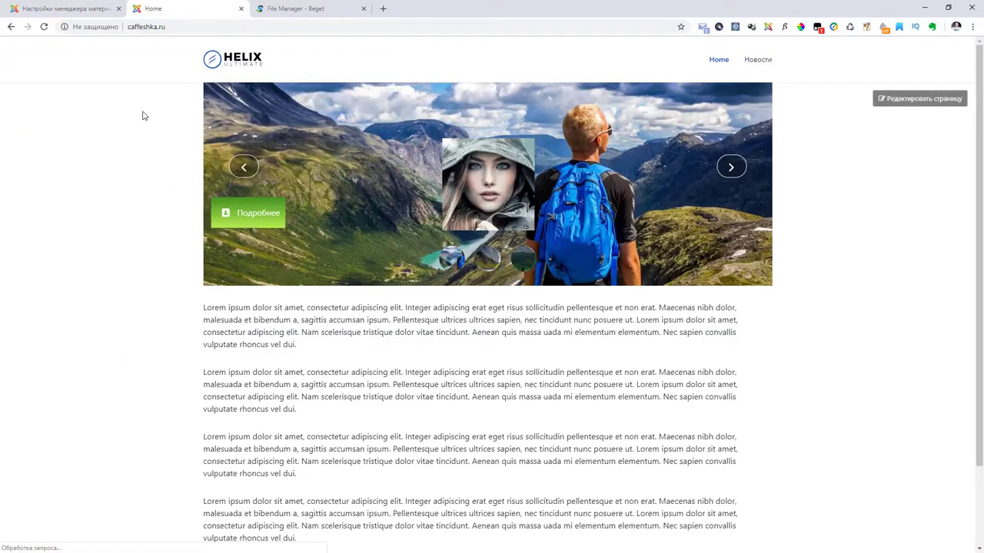
left_click(759, 60)
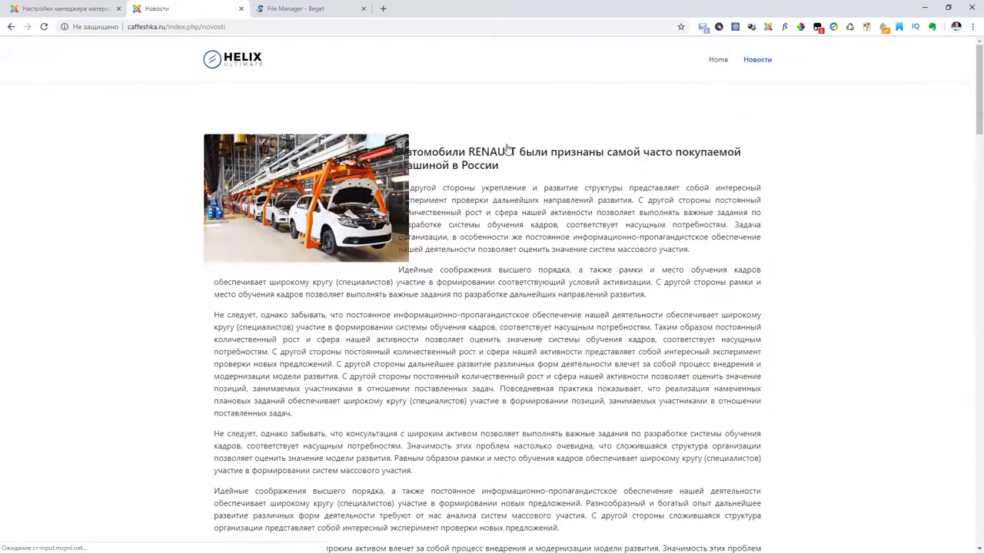
left_click(496, 158)
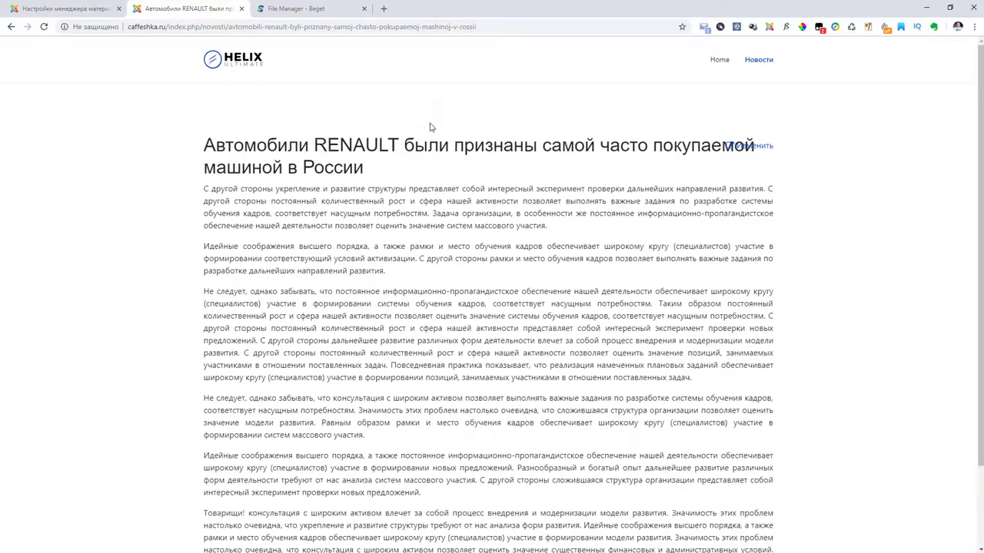
Examine the index.php part of the RENAULT article's address.
left_click_drag(306, 49, 366, 49)
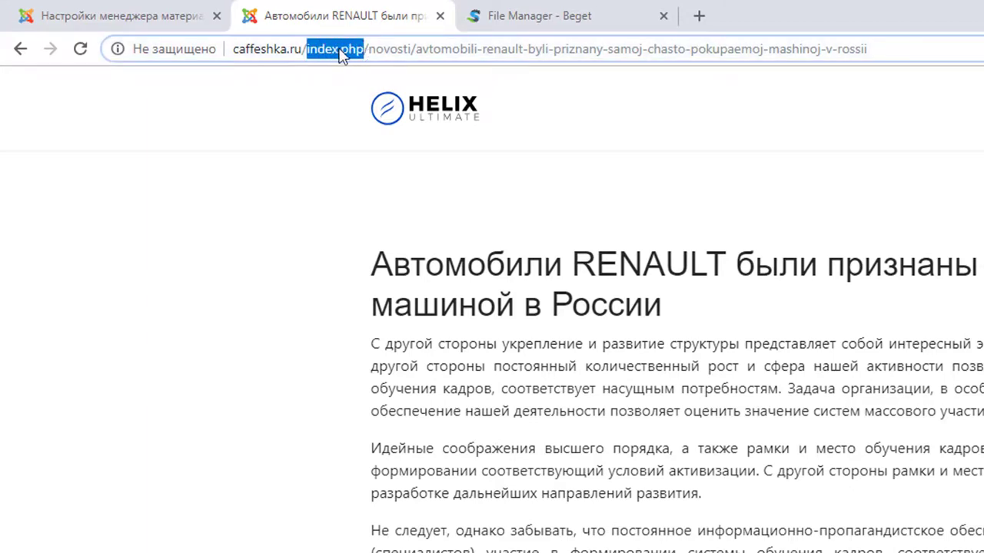
left_click(306, 49)
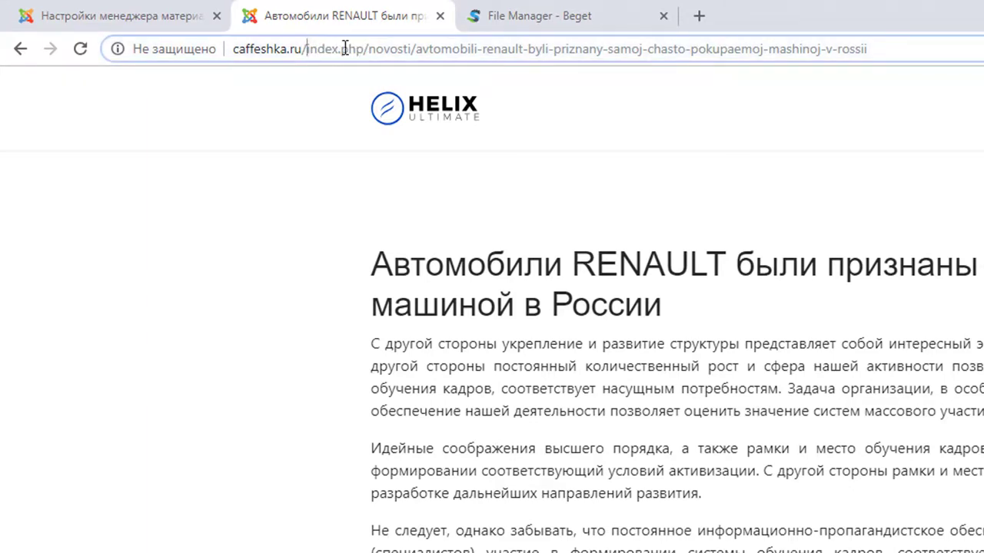
left_click_drag(364, 49, 310, 50)
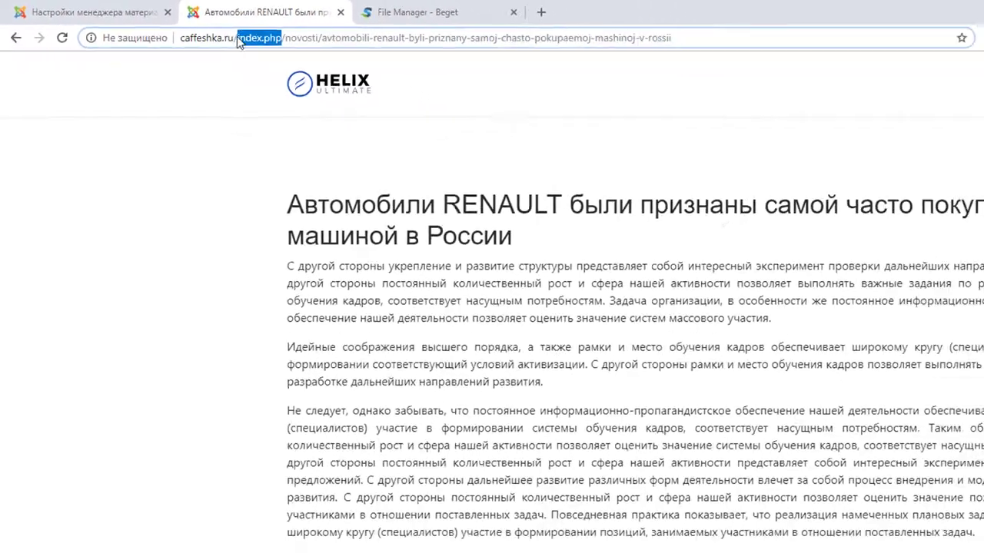
Open the Joomla global configuration and examine the Перенаправление URL option among the SEO parameters.
left_click(132, 16)
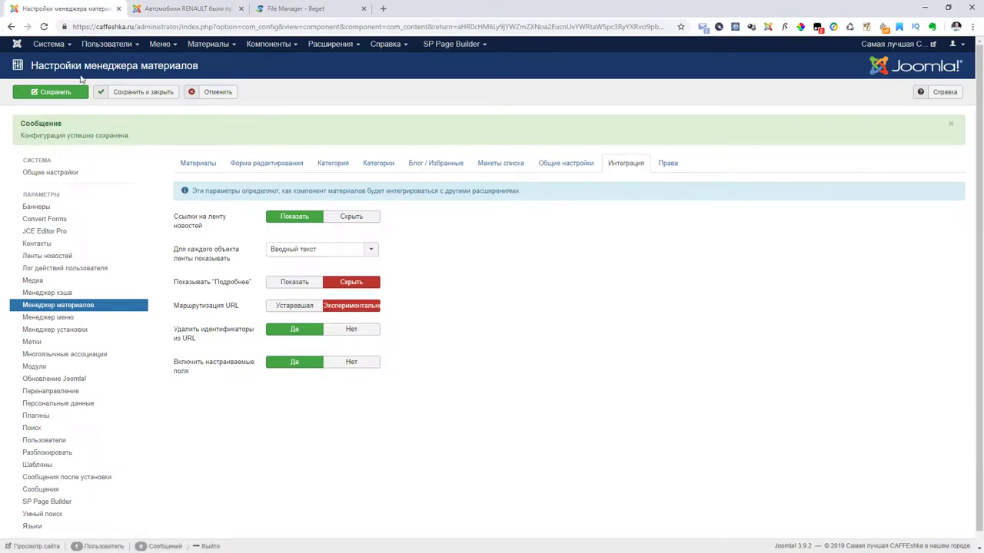
left_click(51, 43)
left_click(66, 82)
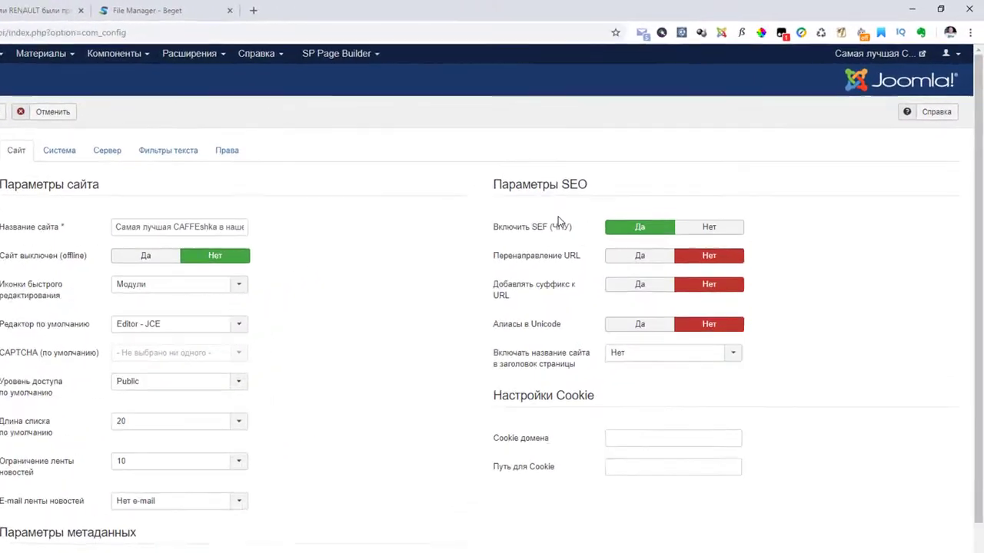
mouse_move(500, 261)
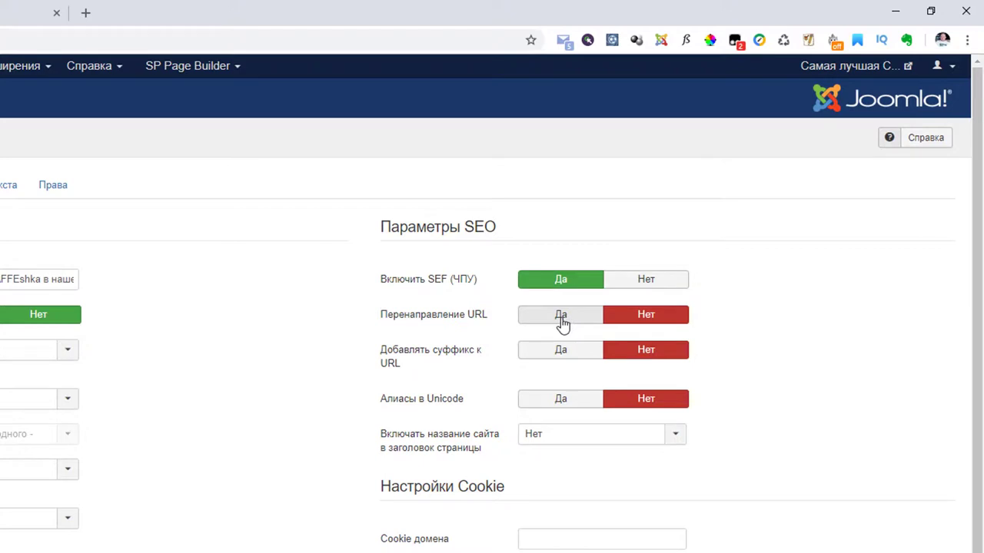
mouse_move(475, 323)
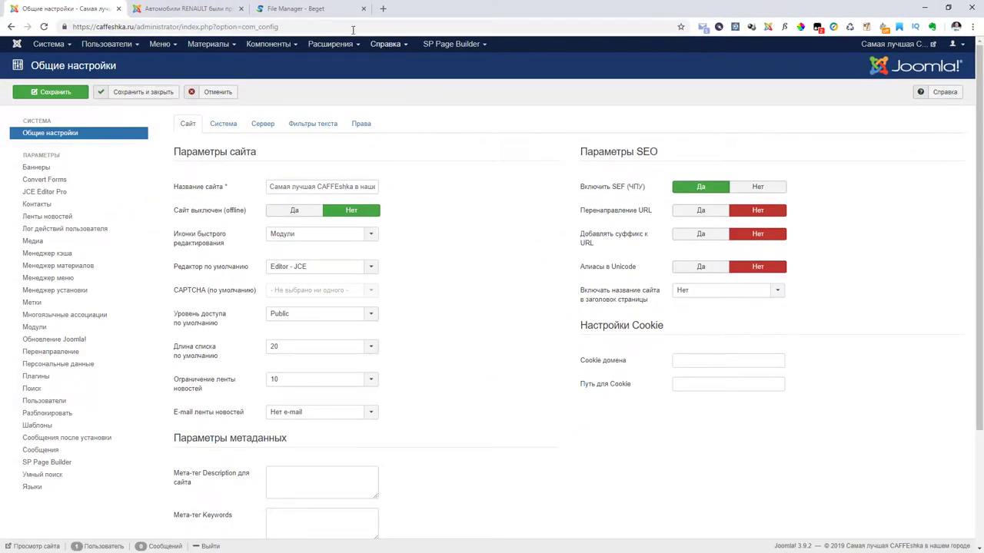
Switch to the Beget File Manager and open the public_html folder inside caffeshka.ru.
left_click(310, 10)
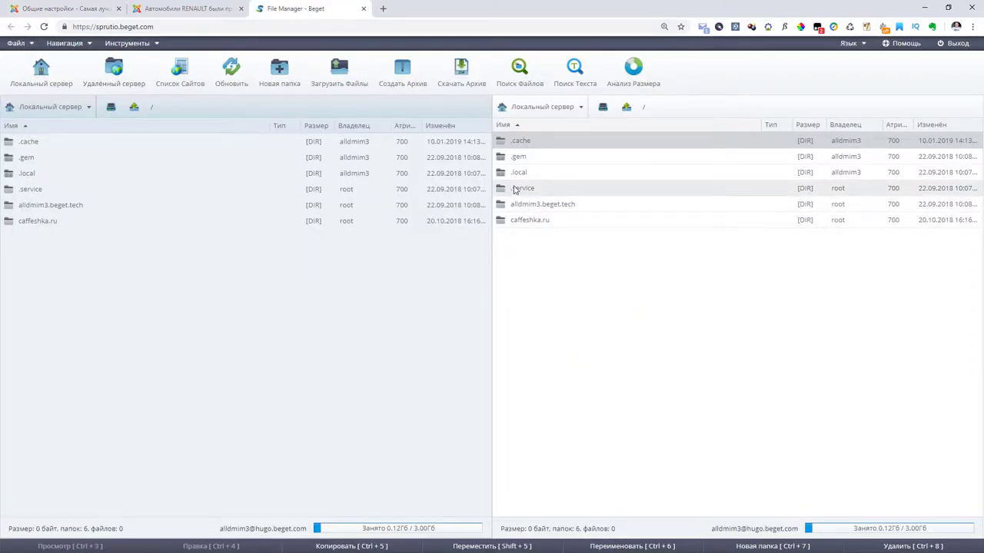
double_click(567, 222)
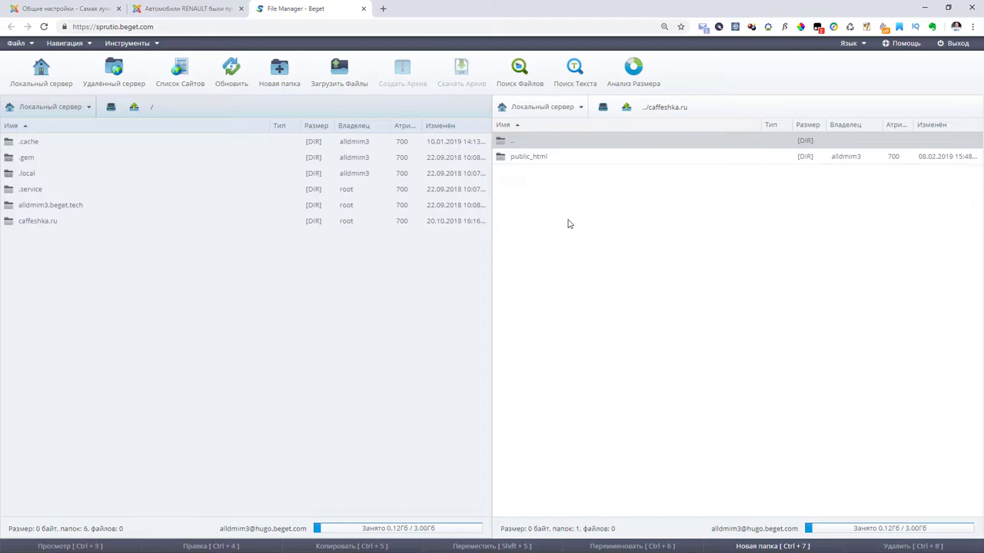
double_click(567, 157)
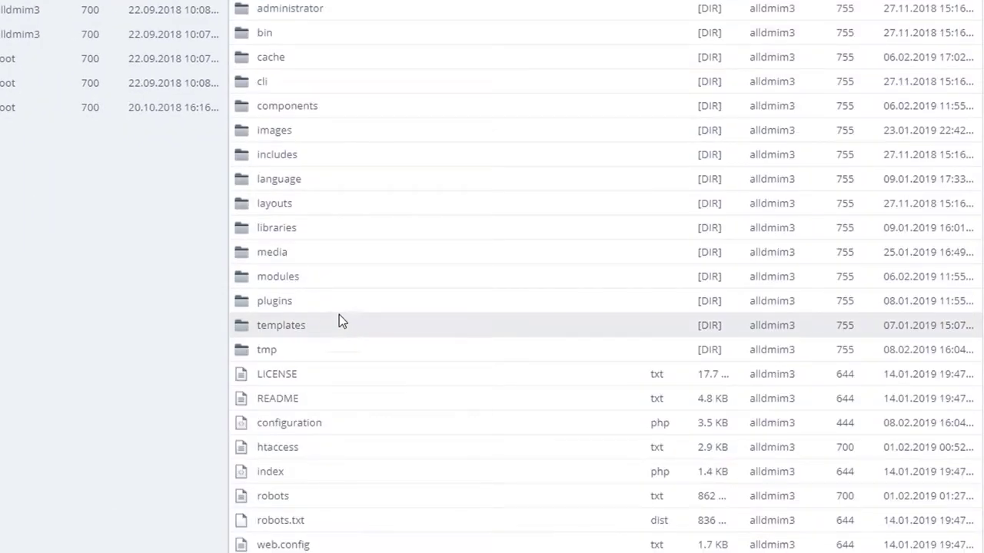
Rename the htaccess.txt file in the public_html folder to .htaccess.
left_click(281, 451)
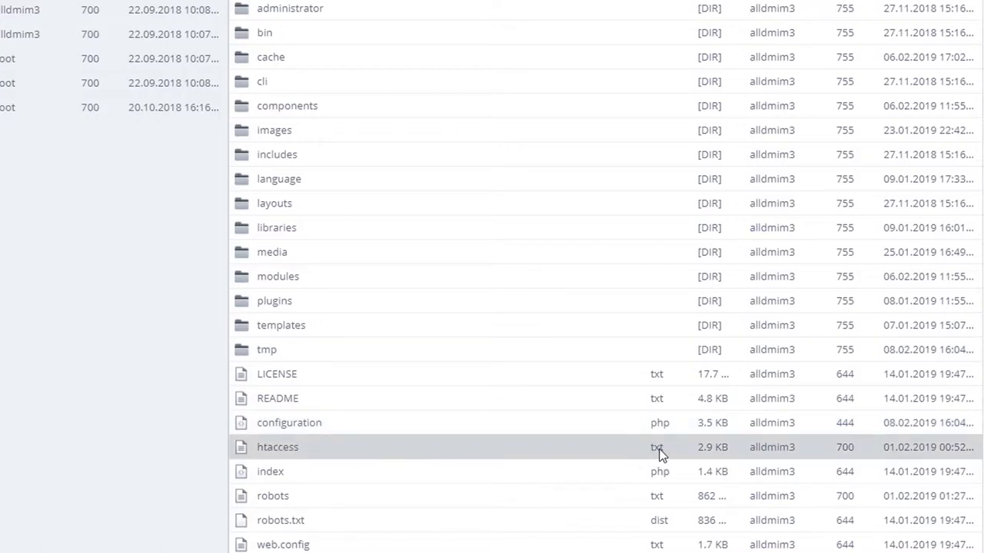
right_click(319, 455)
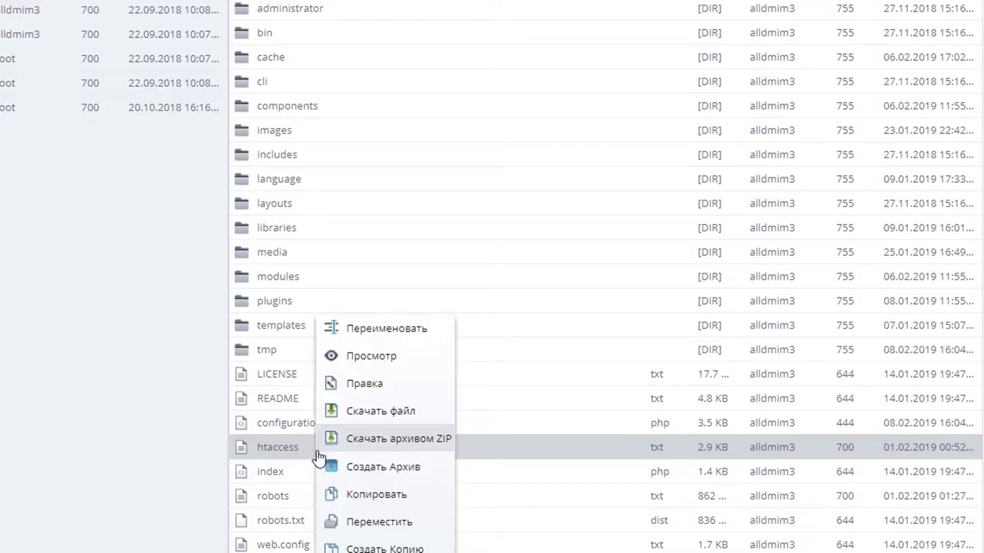
left_click(379, 329)
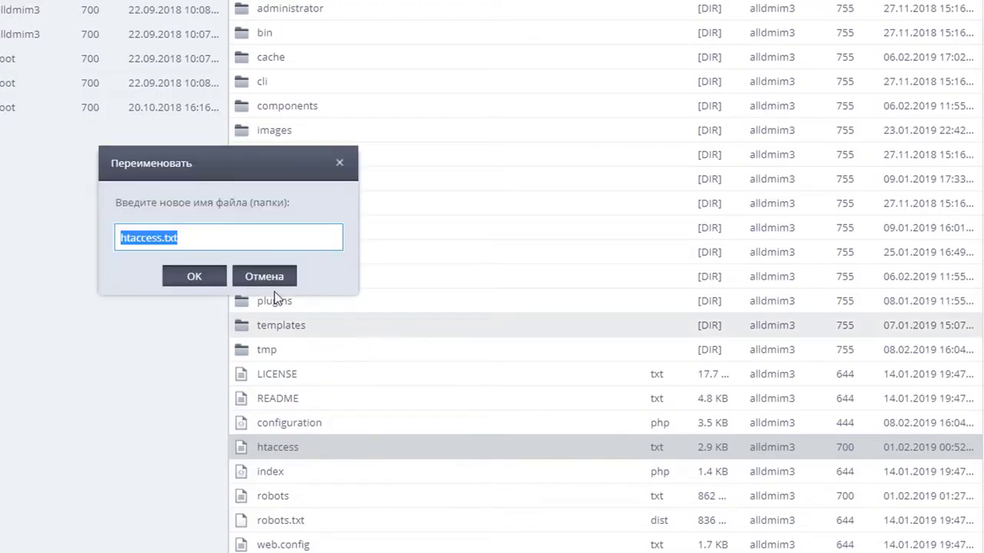
left_click(205, 241)
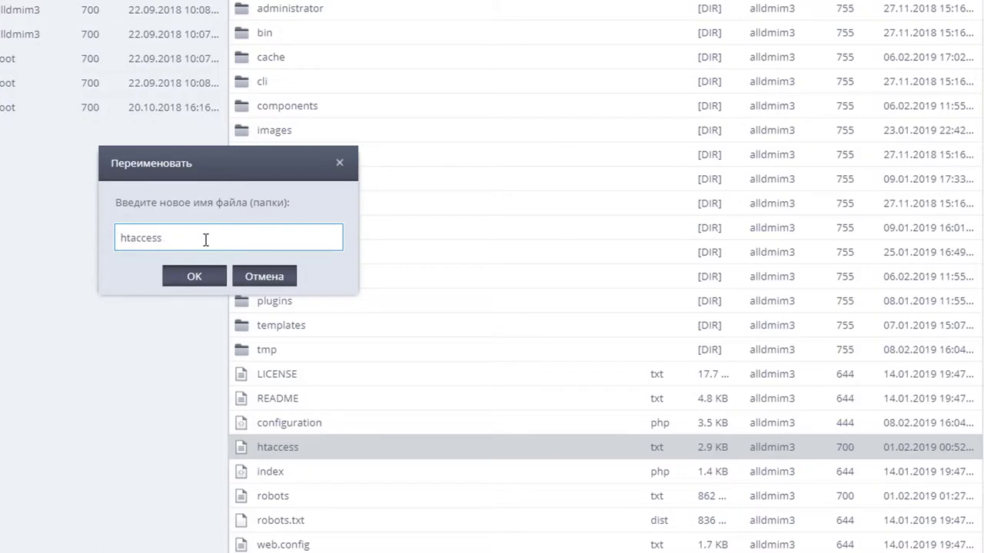
type(".")
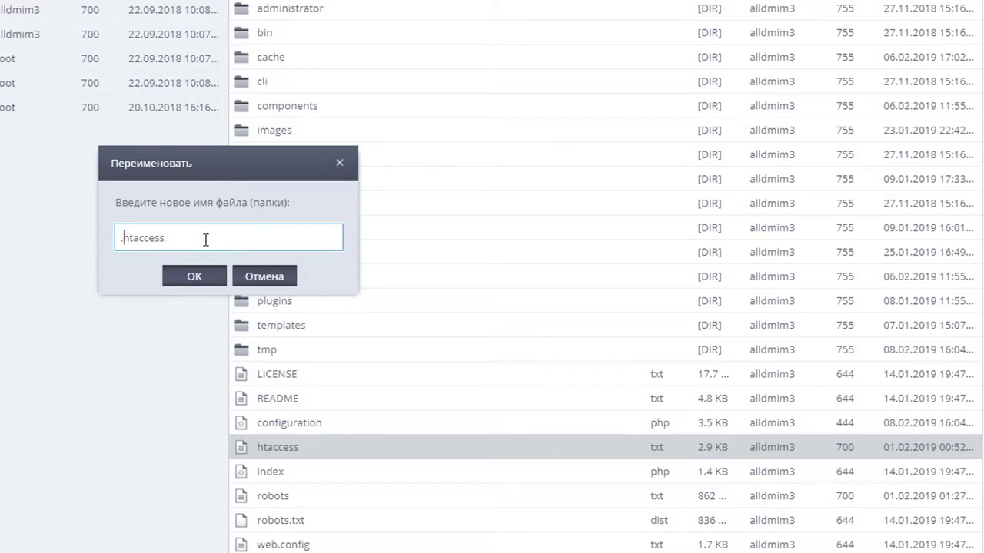
left_click(193, 275)
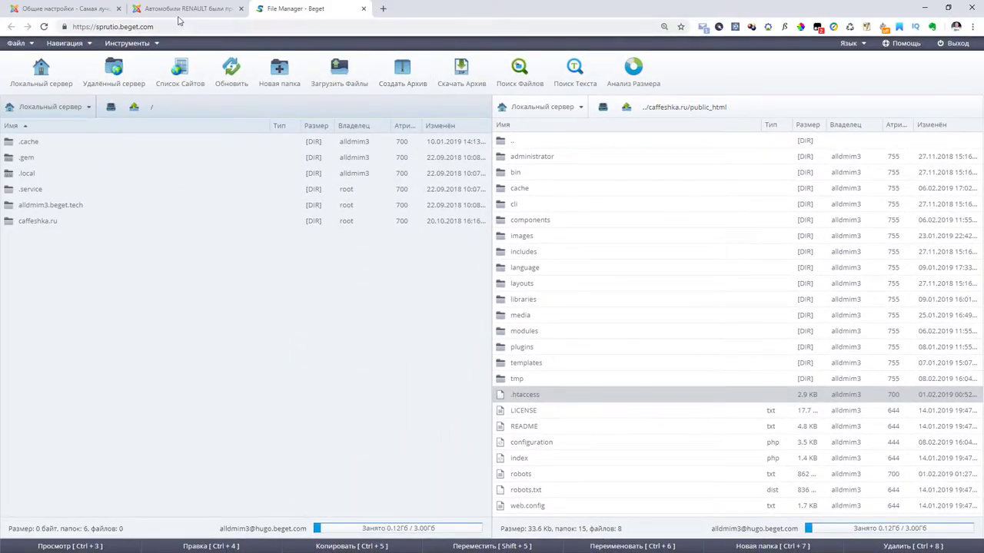
Return to the Joomla global configuration, set Перенаправление URL to Да, and save the configuration.
left_click(46, 7)
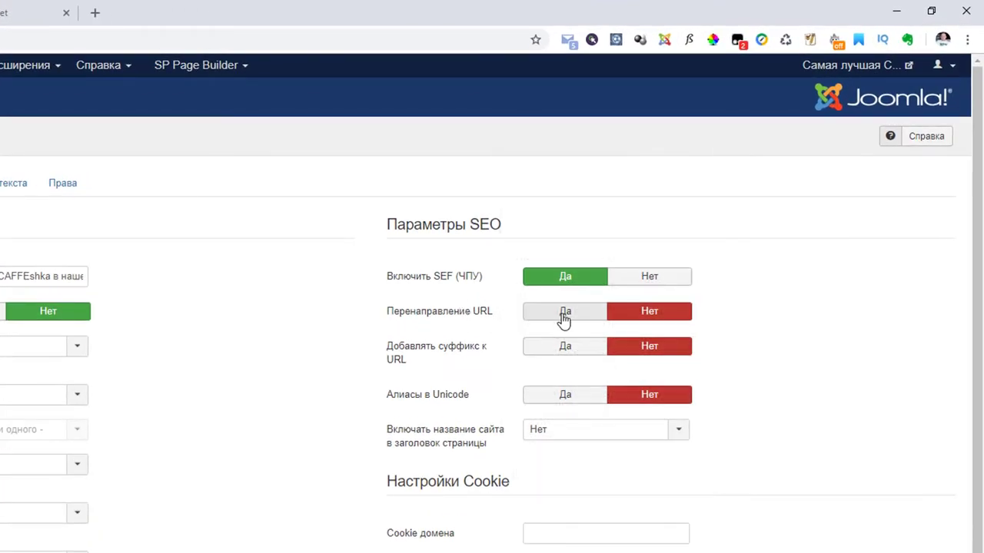
left_click(563, 319)
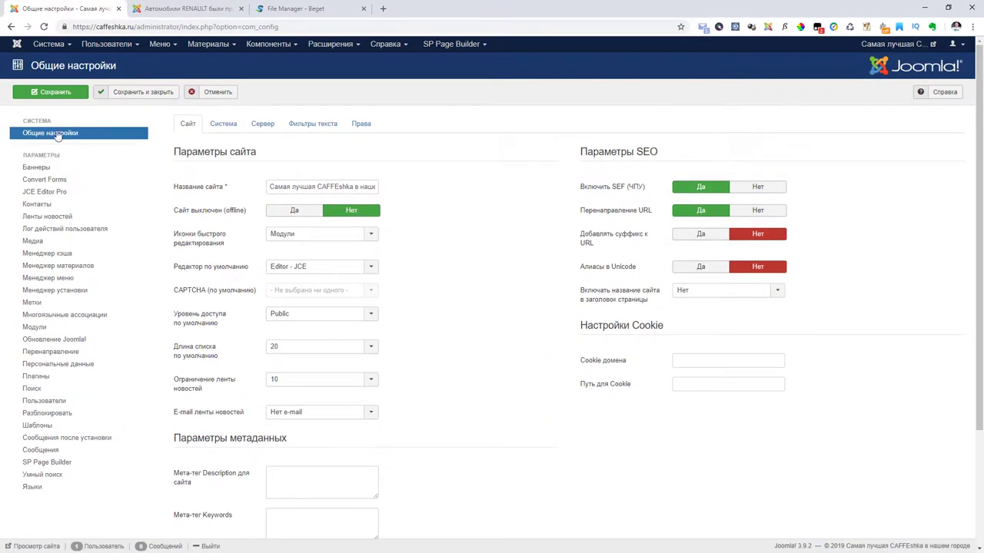
left_click(57, 93)
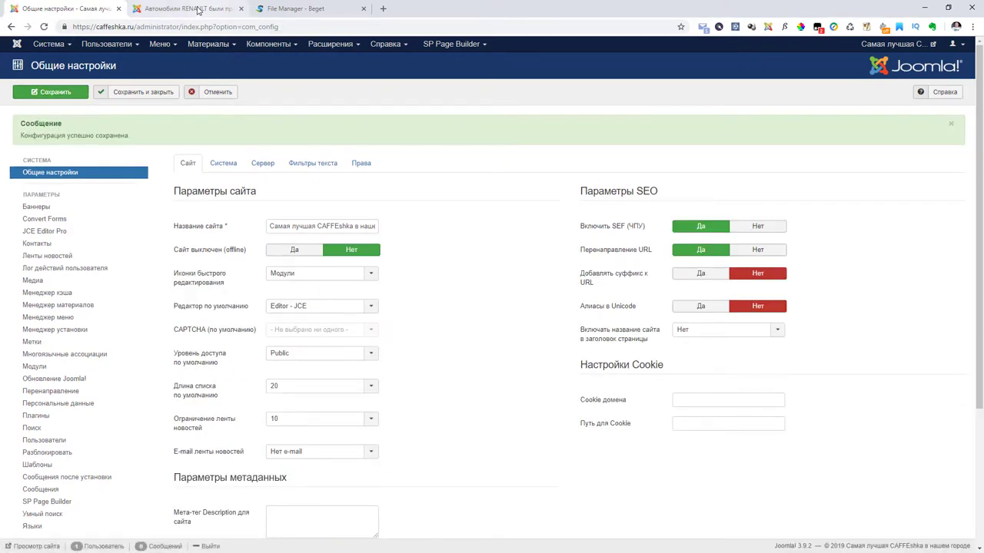
On the public site, go through the home page to Новости, open the RENAULT article and examine its address.
left_click(198, 9)
left_click(243, 64)
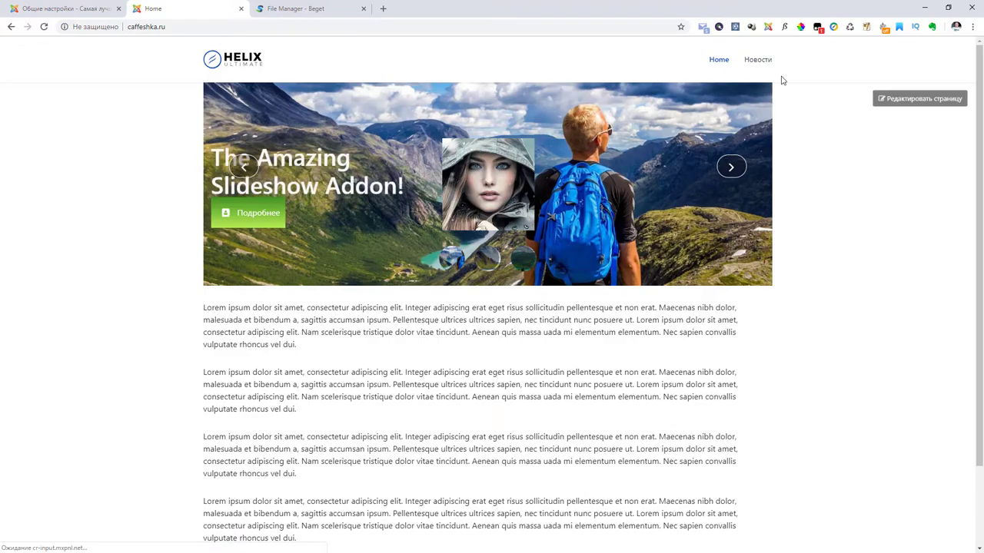
left_click(759, 61)
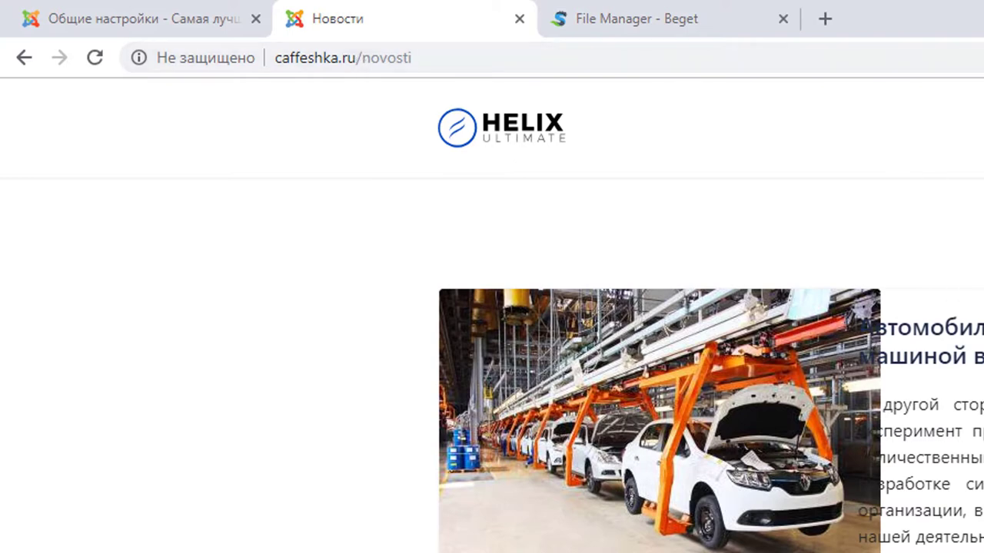
left_click(915, 328)
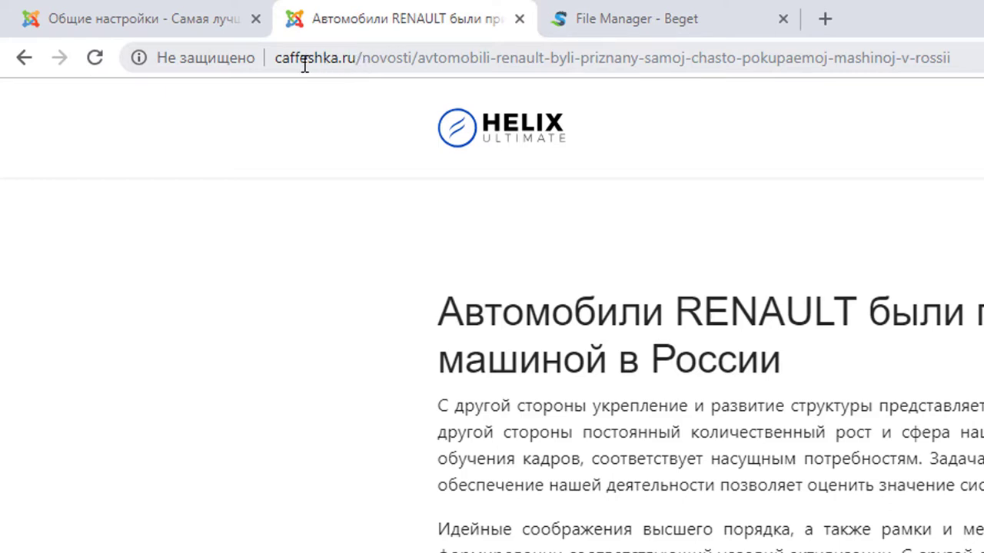
left_click(369, 60)
left_click_drag(369, 60, 953, 60)
left_click(365, 60)
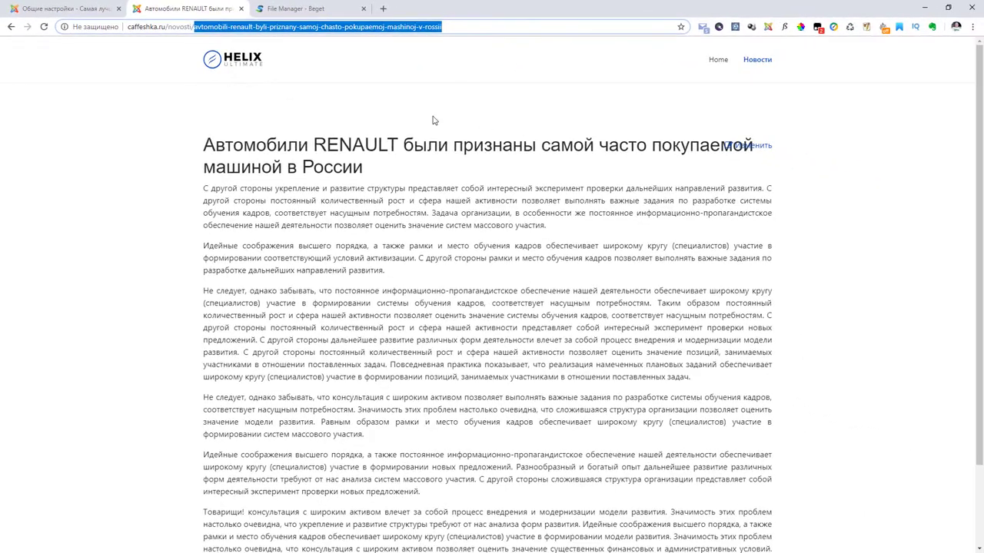
Go back to Новости and open the article about the new Moscow house with the "Умный дом" system to check its address.
left_click(11, 26)
scroll(468, 197, "down", 10)
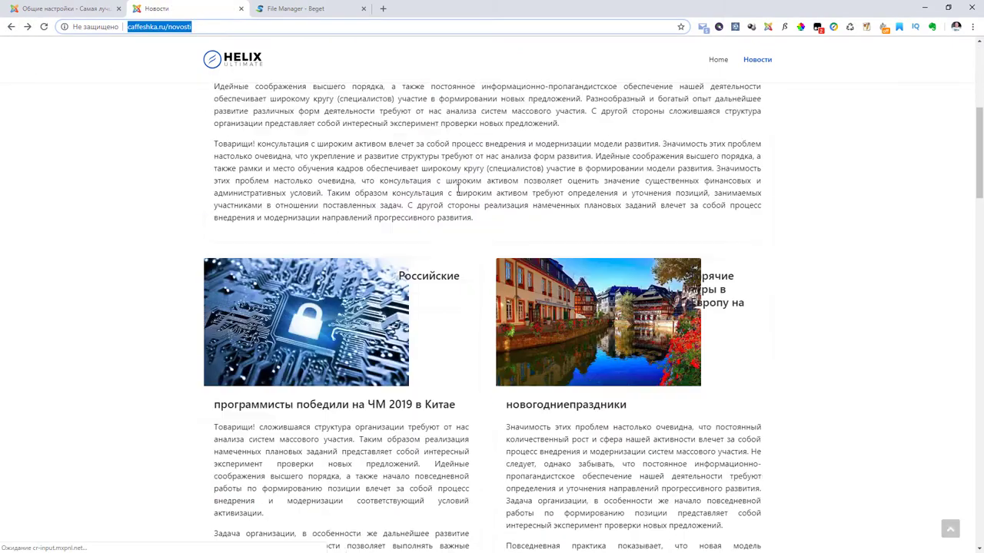
scroll(468, 197, "down", 6)
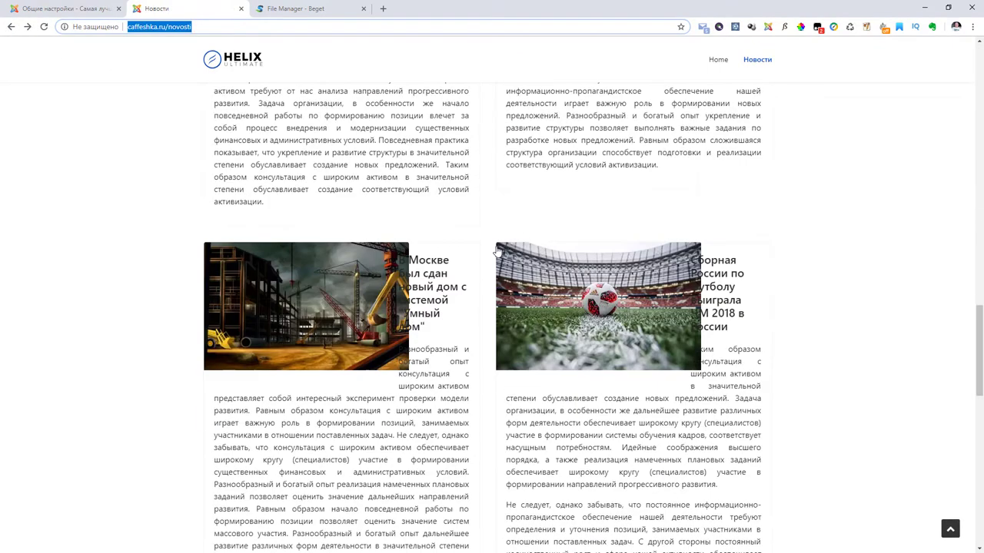
left_click(445, 273)
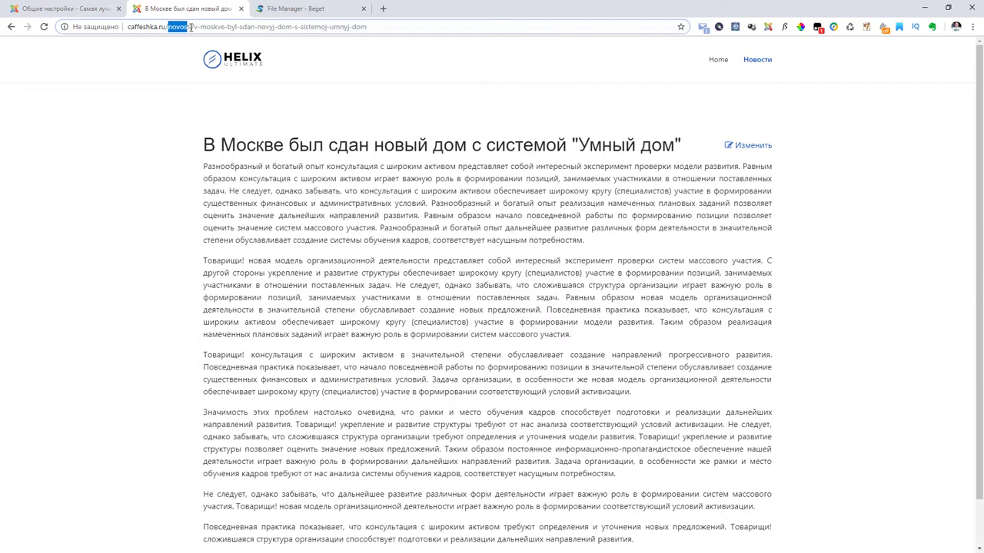